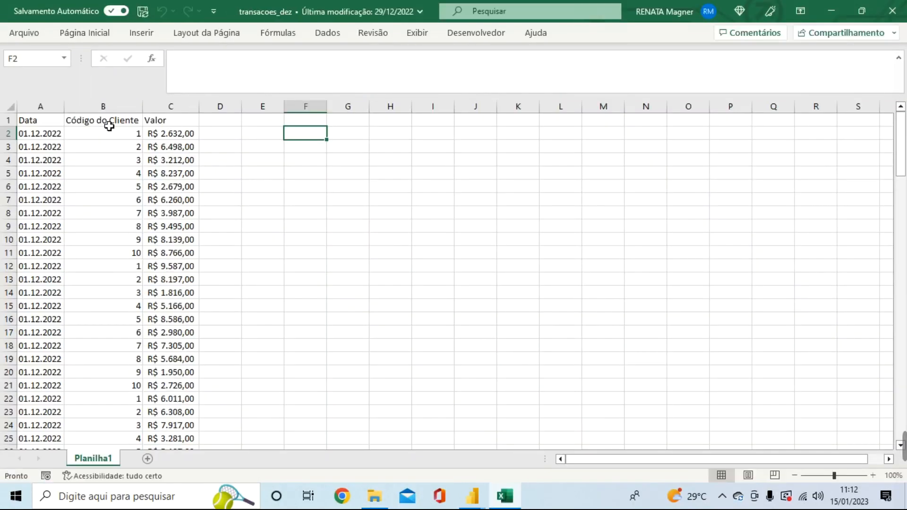
Step: Review the column headers and first date in the transacoes_dez workbook, close it, and review the transaction and Tabela Clientes files in Dados
{"action": "left_click_drag", "start_coordinate": [28, 120], "coordinate": [180, 120]}
{"action": "left_click", "coordinate": [41, 135]}
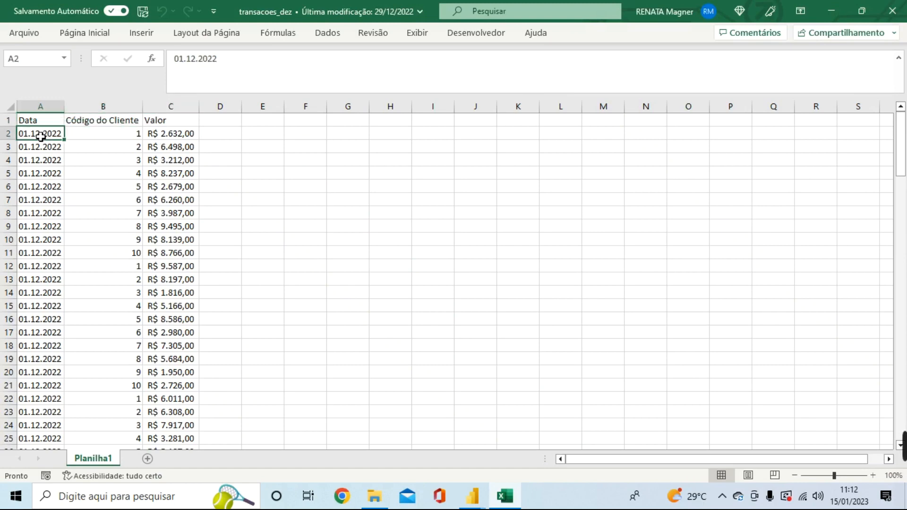
{"action": "left_click", "coordinate": [892, 11]}
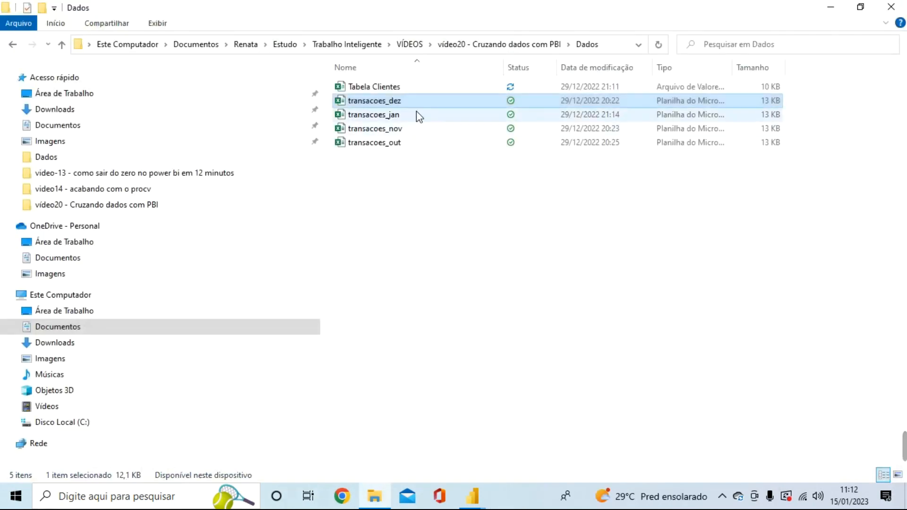
{"action": "left_click", "coordinate": [396, 147], "text": "shift"}
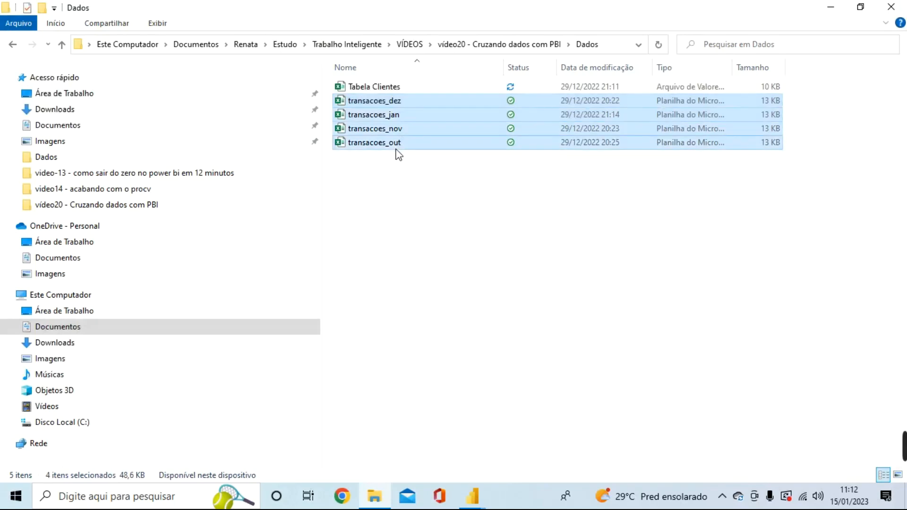
{"action": "left_click", "coordinate": [380, 87]}
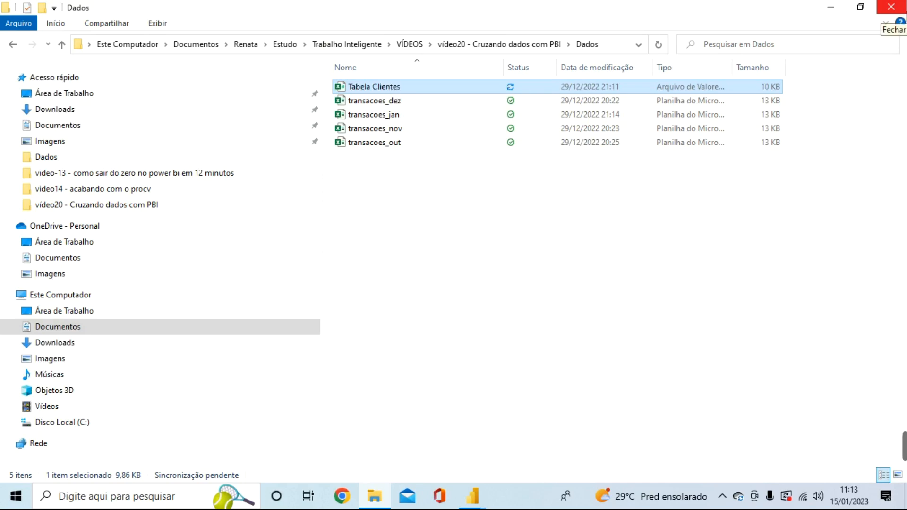
Step: Switch to Power BI Desktop and bring Planilha1 from transacoes_dez.xlsx into a maximized Power Query Editor for transformation
{"action": "left_click", "coordinate": [844, 15]}
{"action": "left_click", "coordinate": [129, 67]}
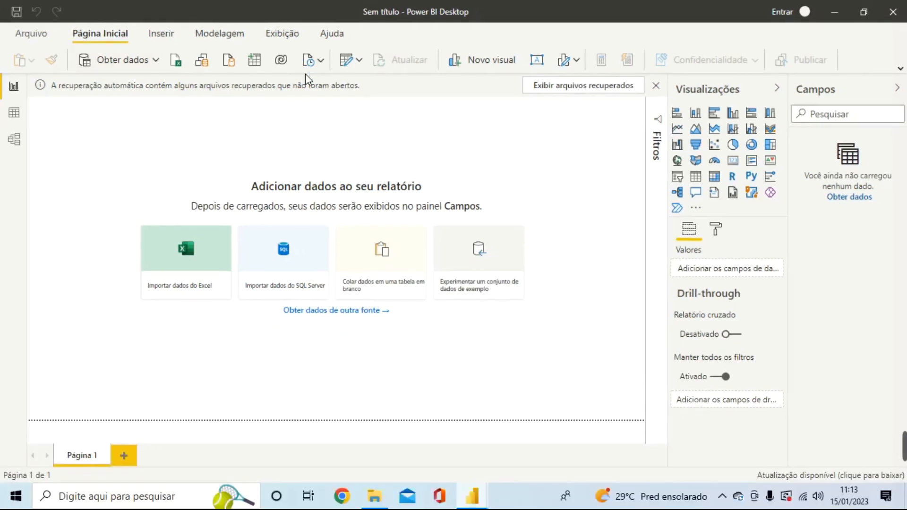
{"action": "left_click", "coordinate": [571, 433]}
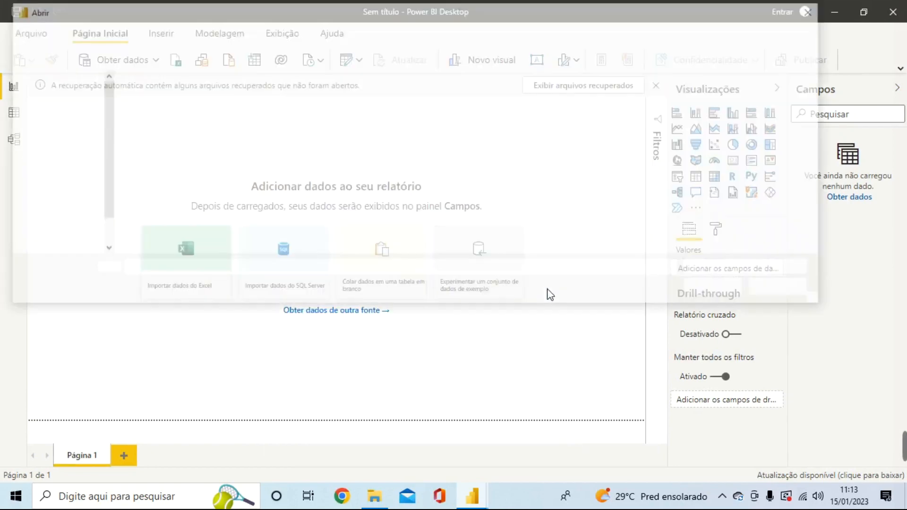
{"action": "double_click", "coordinate": [175, 100]}
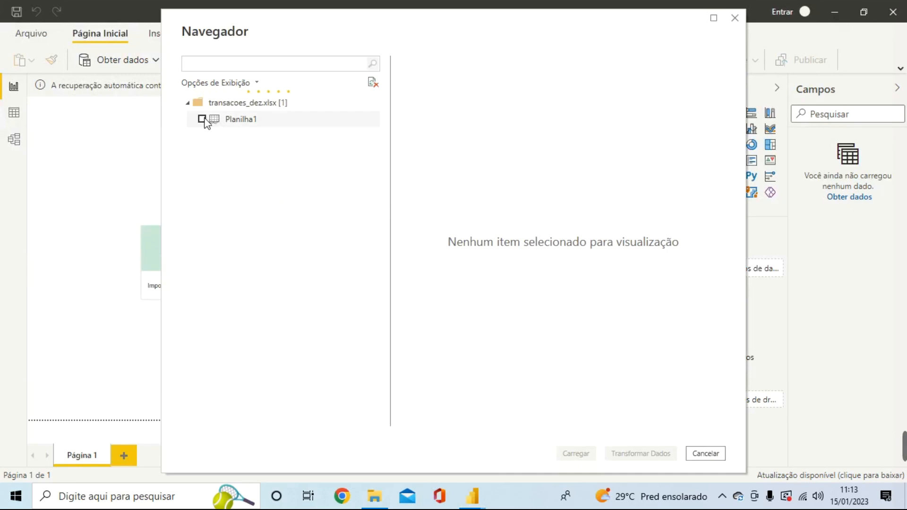
{"action": "left_click", "coordinate": [202, 119]}
{"action": "left_click", "coordinate": [623, 454]}
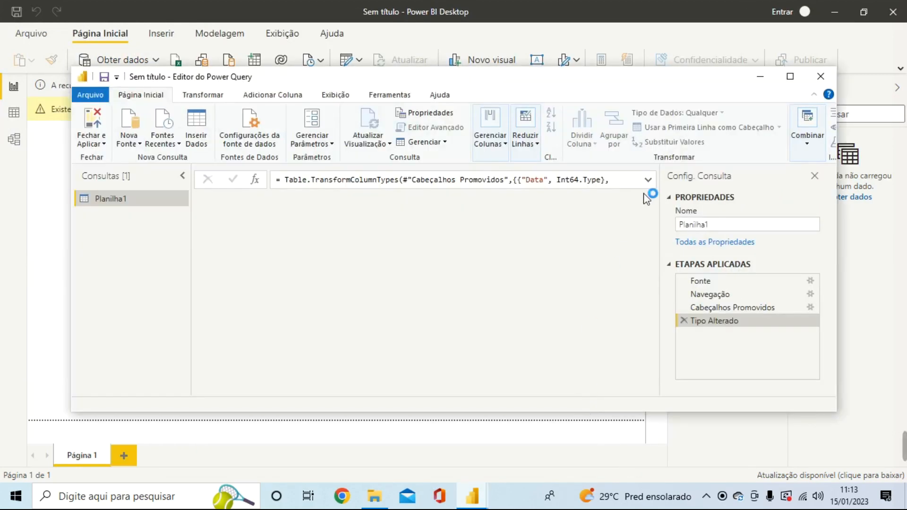
{"action": "left_click", "coordinate": [797, 77]}
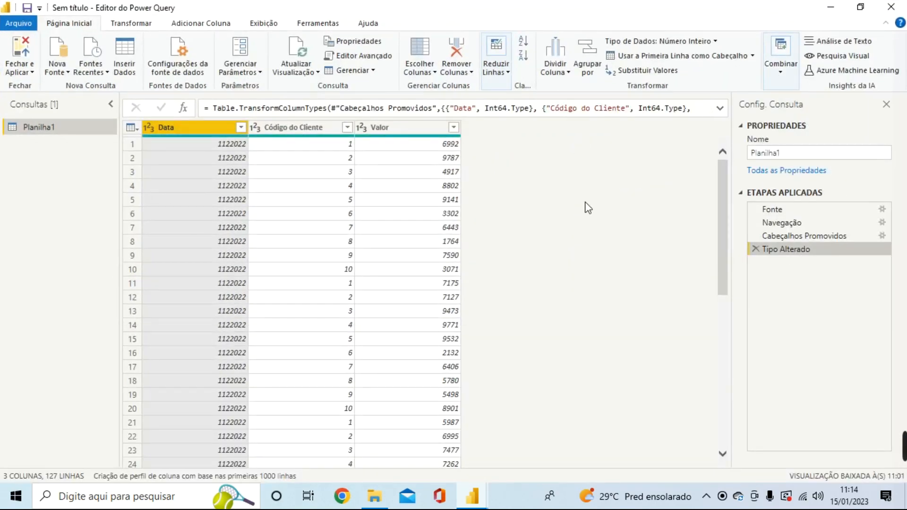
Step: Change the Data column's type to Data and the Valor column's to Número decimal fixo, replacing the current conversions
{"action": "left_click", "coordinate": [149, 128]}
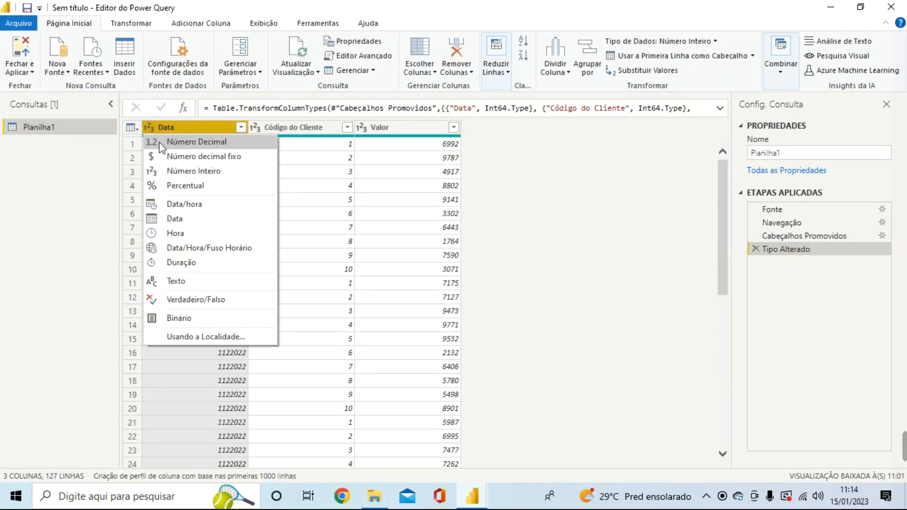
{"action": "left_click", "coordinate": [168, 219]}
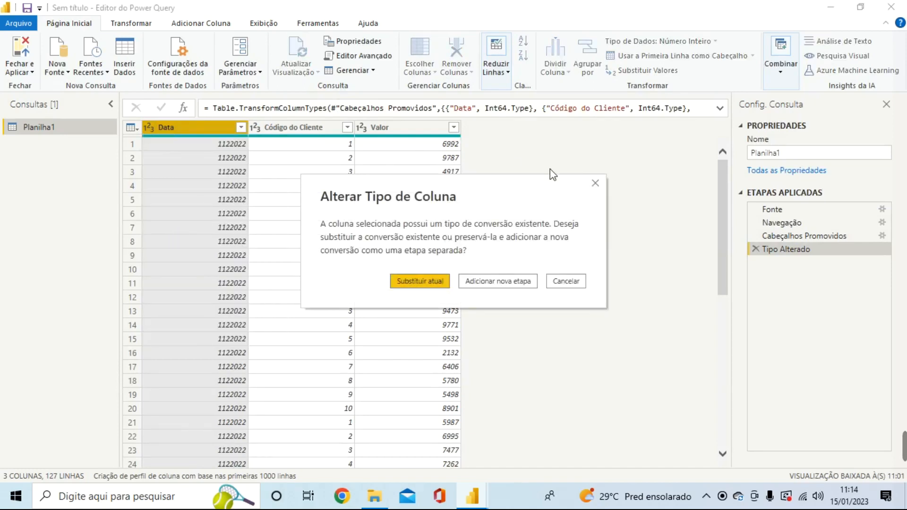
{"action": "left_click", "coordinate": [427, 282]}
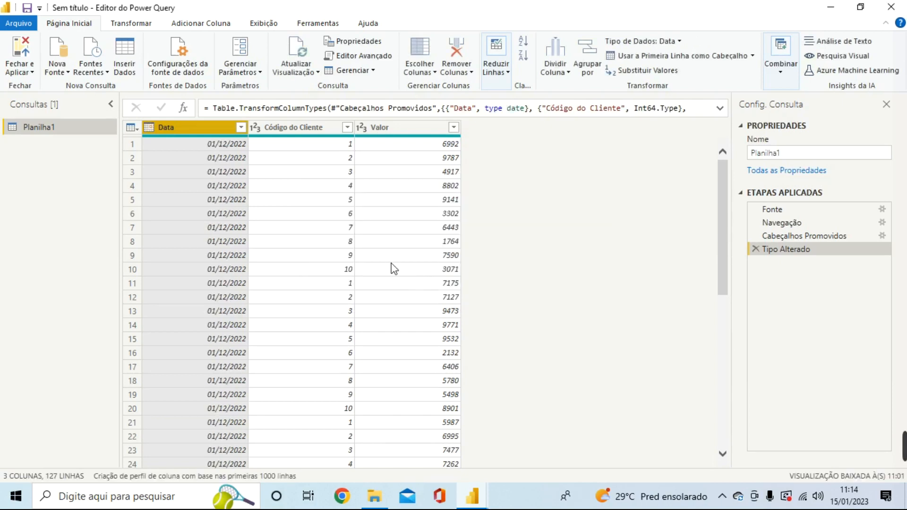
{"action": "left_click", "coordinate": [361, 127]}
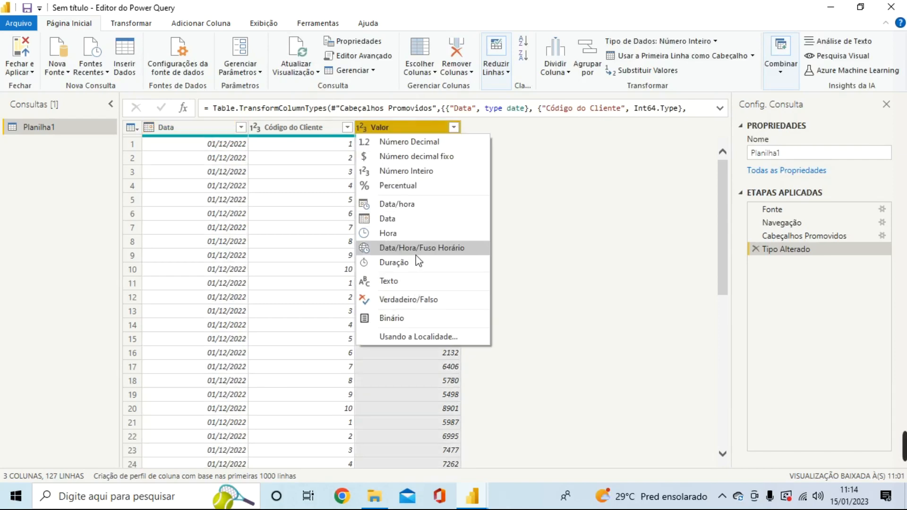
{"action": "left_click", "coordinate": [443, 170]}
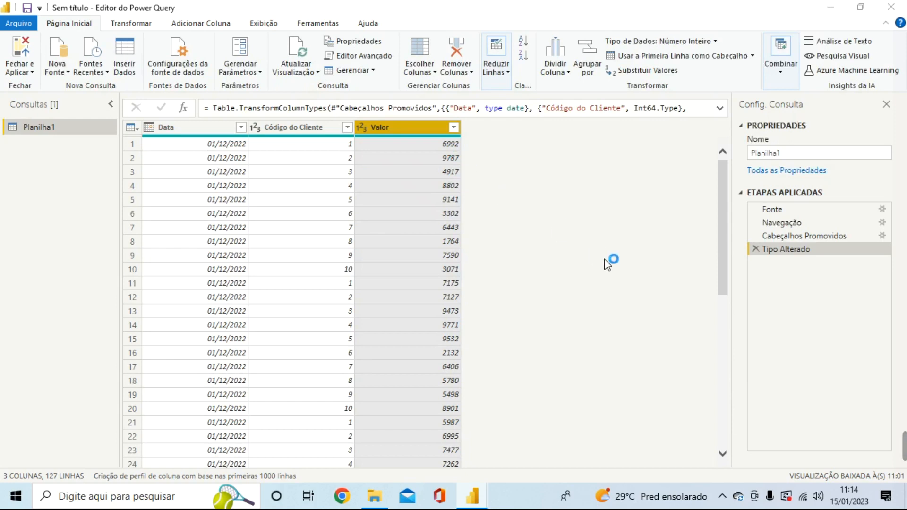
{"action": "left_click", "coordinate": [427, 284]}
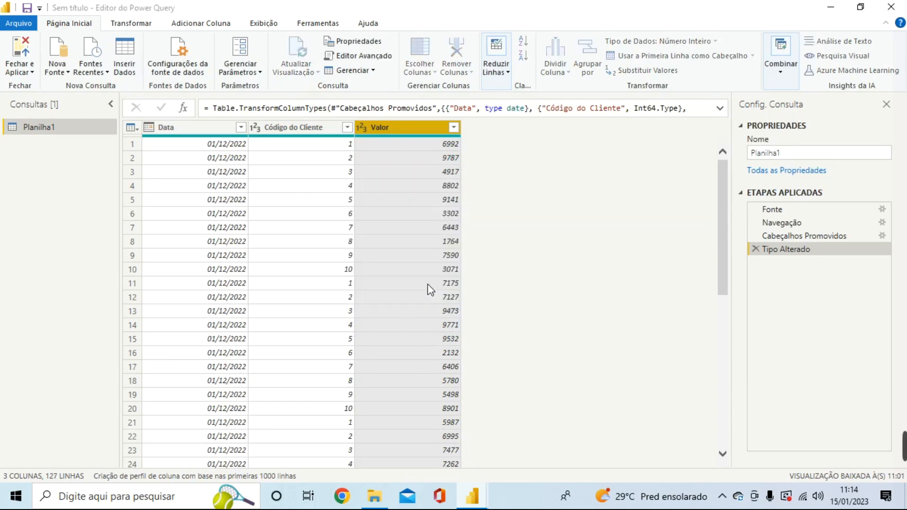
Step: Rename the Planilha1 query as Dezembro
{"action": "double_click", "coordinate": [59, 127]}
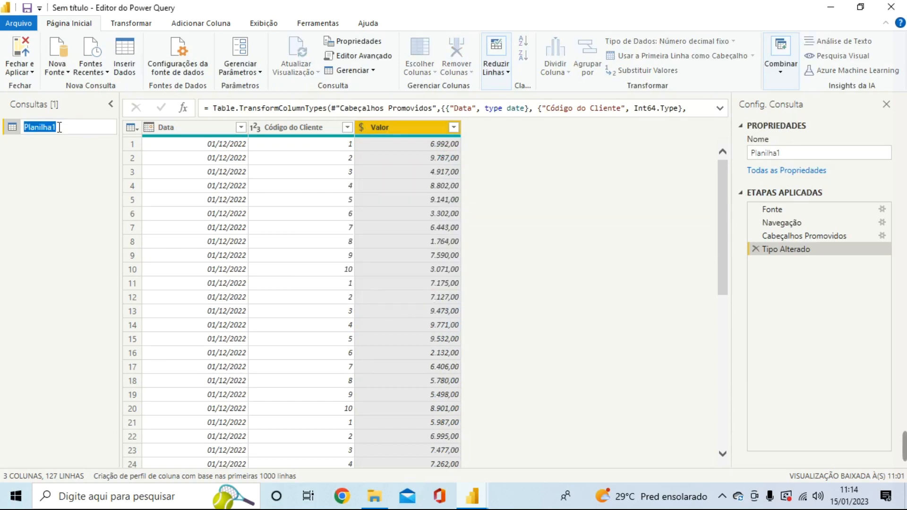
{"action": "type", "text": "tr"}
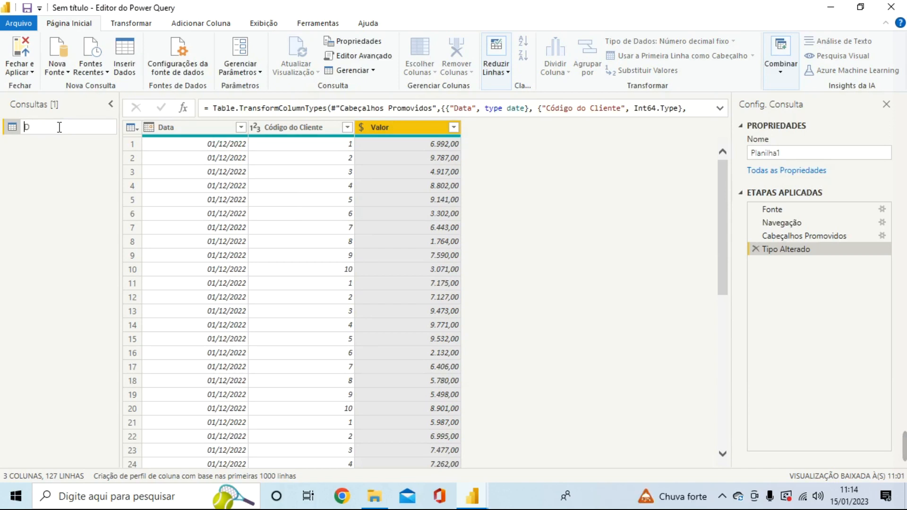
{"action": "type", "text": "Dezembro"}
{"action": "key", "text": "Return"}
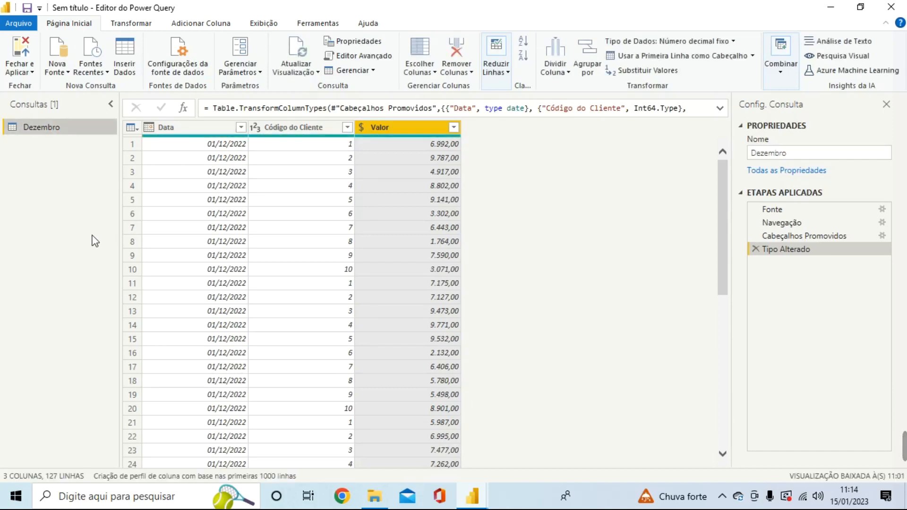
Step: Import Planilha1 from the January transactions workbook, transacoes_jan, as a new Excel source
{"action": "left_click", "coordinate": [57, 49]}
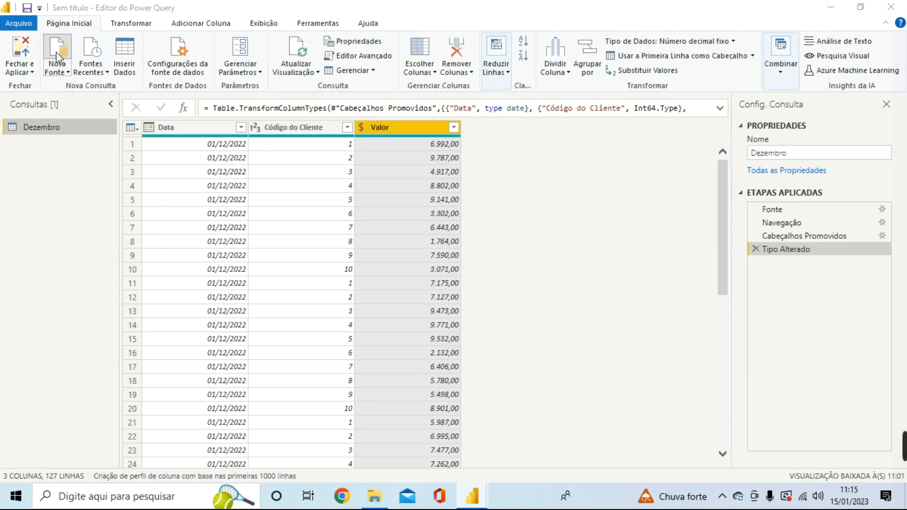
{"action": "left_click", "coordinate": [564, 431]}
{"action": "double_click", "coordinate": [206, 110]}
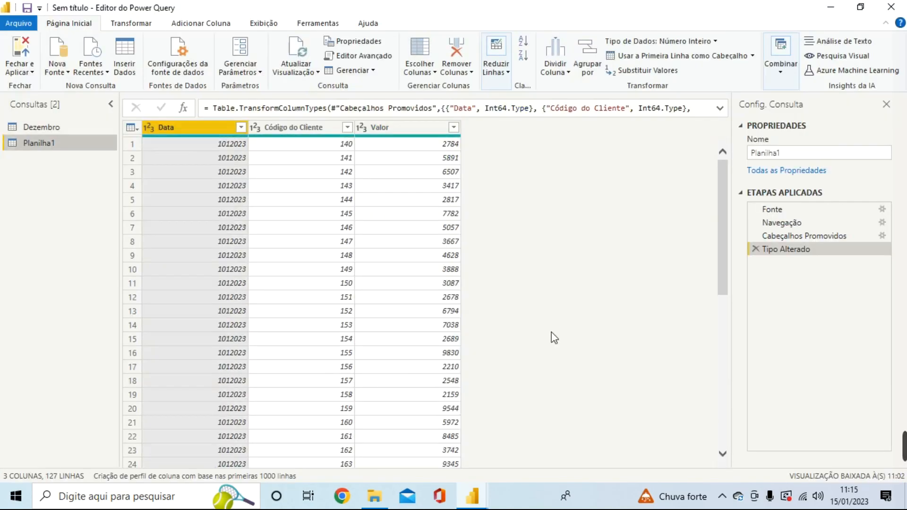
Step: Change the January query's Data column type to Data, replacing the current conversion, and open the Valor column's type choices
{"action": "left_click", "coordinate": [150, 127]}
{"action": "left_click", "coordinate": [174, 219]}
{"action": "left_click", "coordinate": [419, 282]}
{"action": "left_click", "coordinate": [362, 127]}
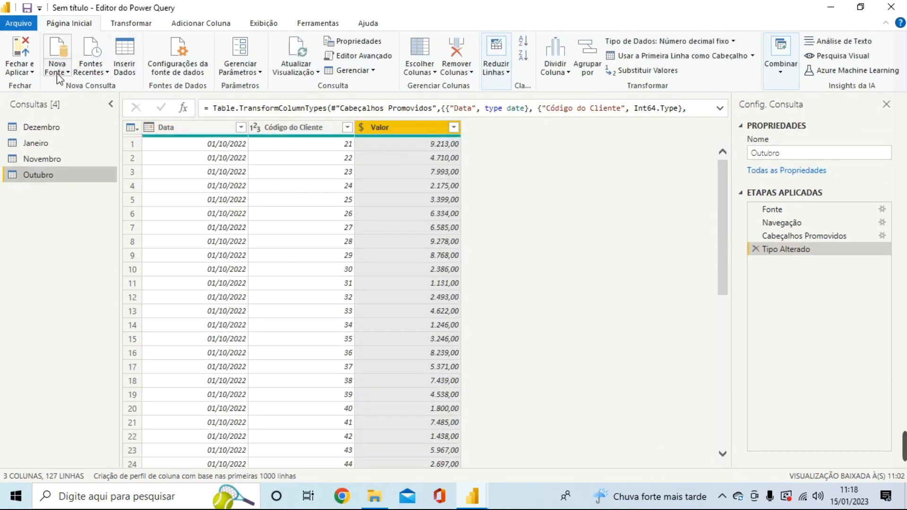
Step: Import Tabela Clientes.csv as a new Texto/CSV source with the Ponto e vírgula delimiter and type detection from the first 200 rows
{"action": "left_click", "coordinate": [57, 72]}
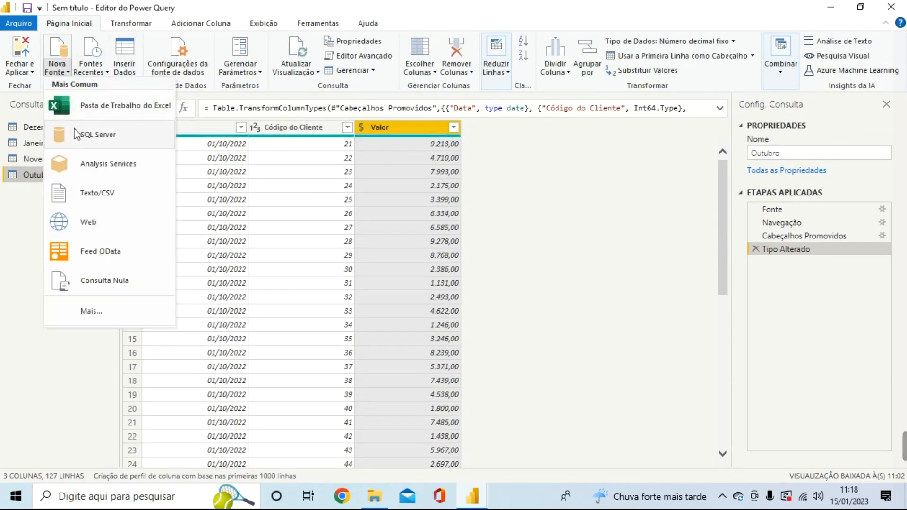
{"action": "left_click", "coordinate": [91, 197]}
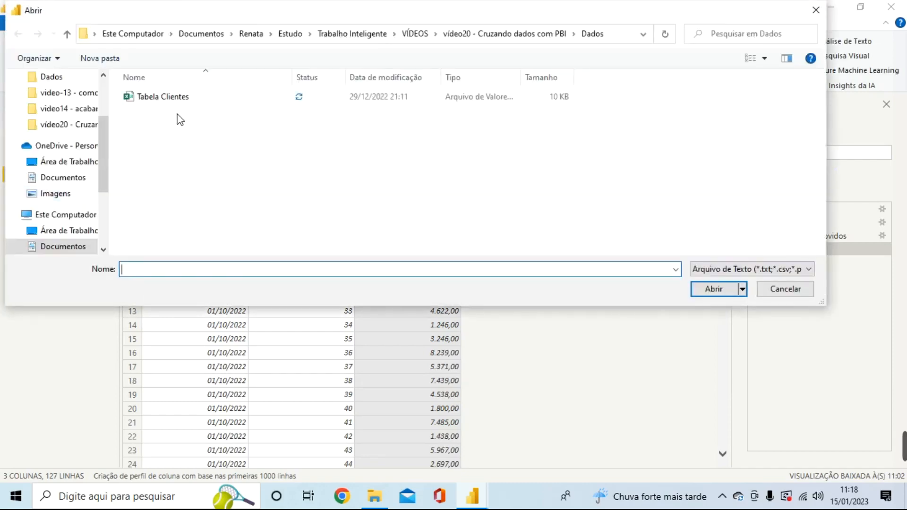
{"action": "double_click", "coordinate": [180, 97]}
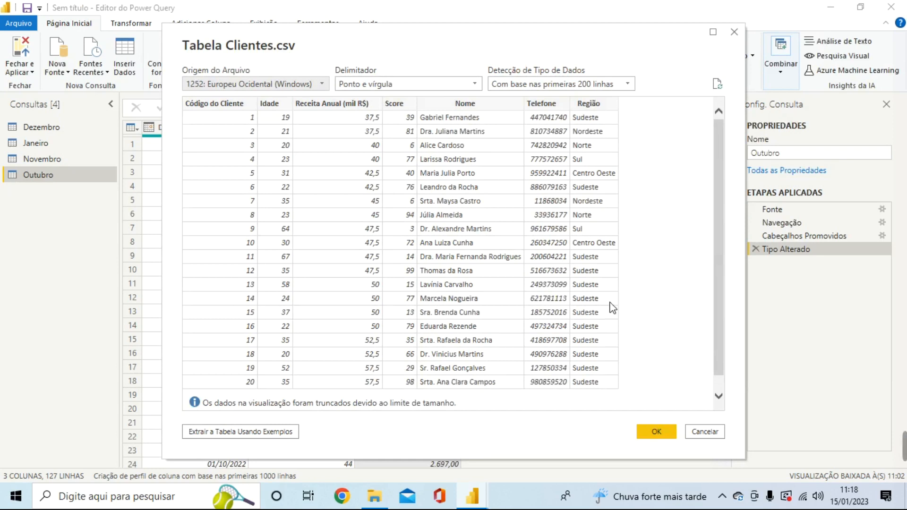
{"action": "left_click", "coordinate": [657, 431]}
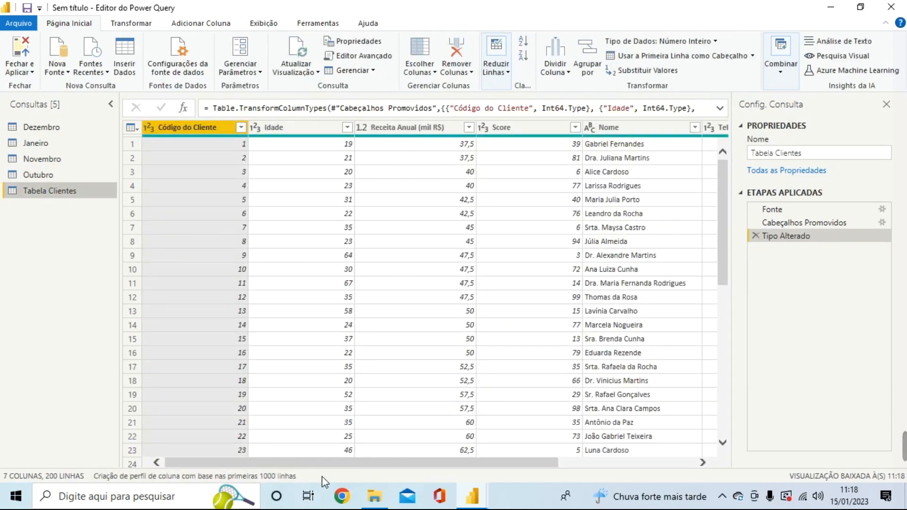
{"action": "left_click_drag", "start_coordinate": [330, 464], "coordinate": [231, 476]}
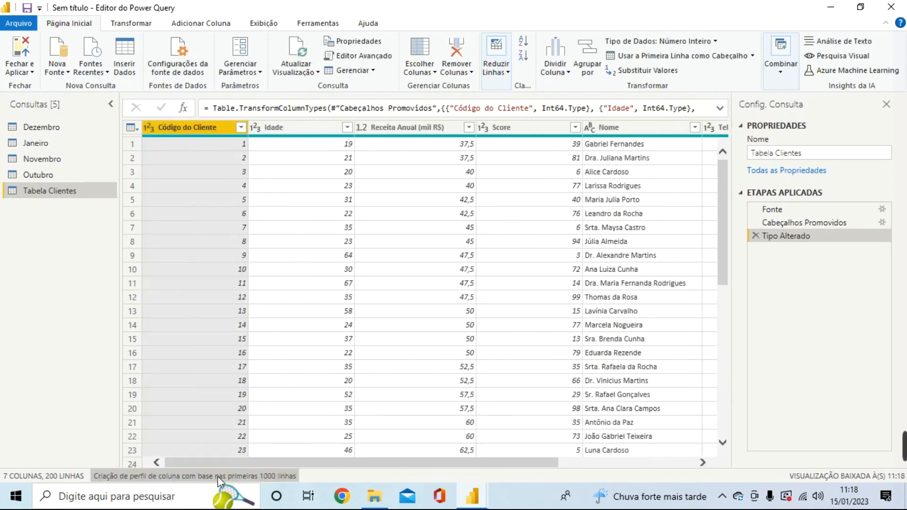
Step: Move all five queries, from Dezembro through Tabela Clientes, into a new group named Fontes Originais
{"action": "left_click", "coordinate": [85, 129]}
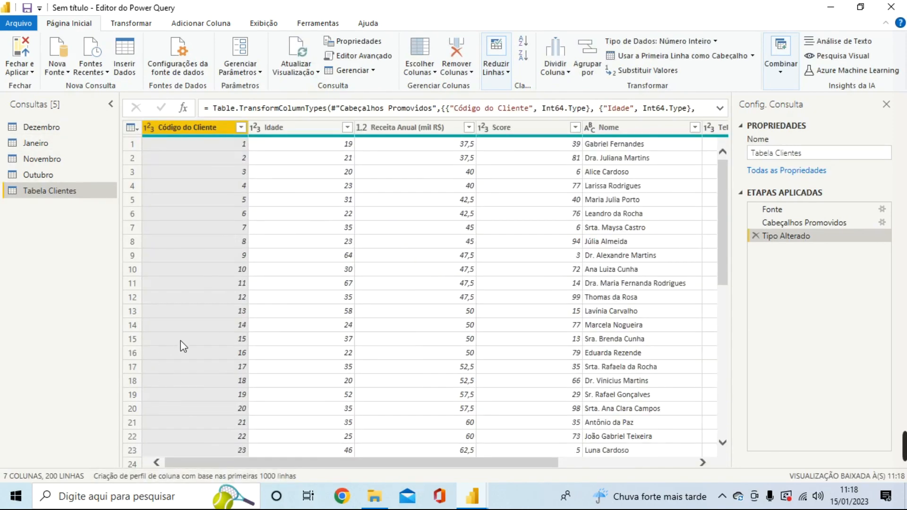
{"action": "left_click", "coordinate": [81, 132]}
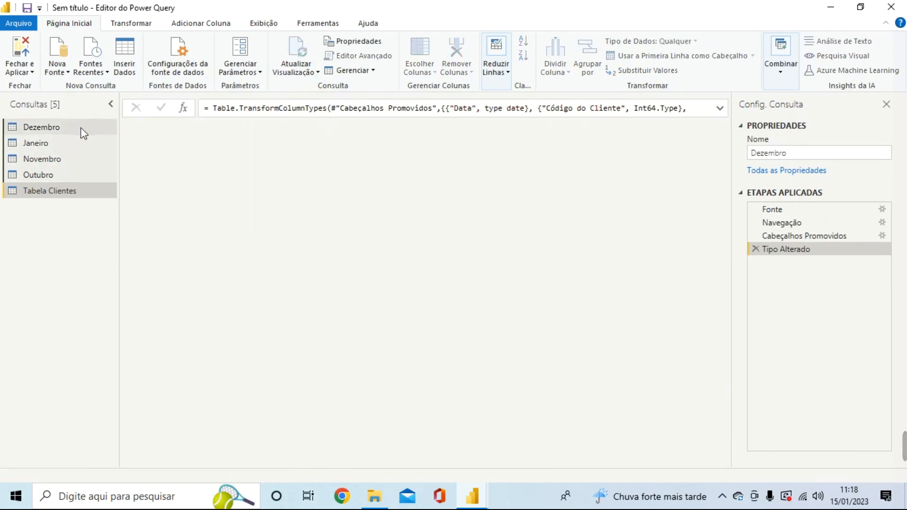
{"action": "right_click", "coordinate": [78, 130]}
{"action": "mouse_move", "coordinate": [115, 184]}
{"action": "left_click", "coordinate": [251, 183]}
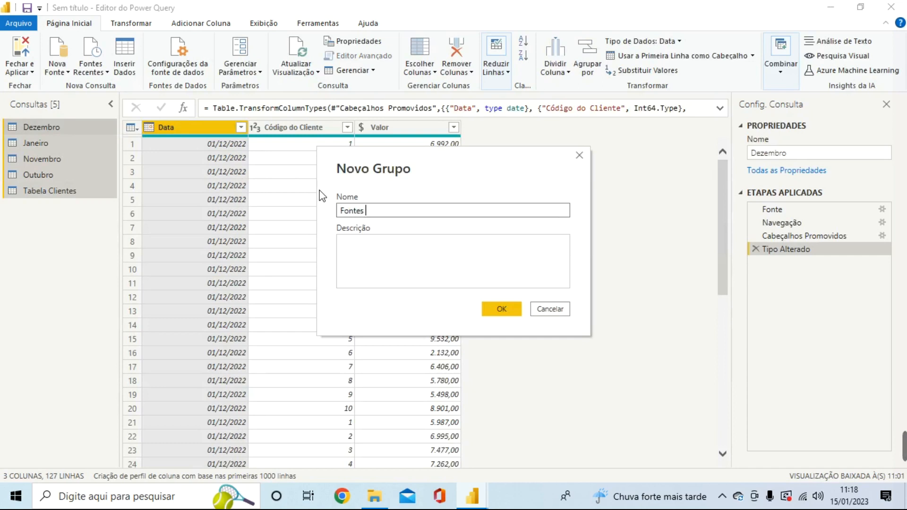
{"action": "type", "text": "Fontes Originais"}
{"action": "key", "text": "Return"}
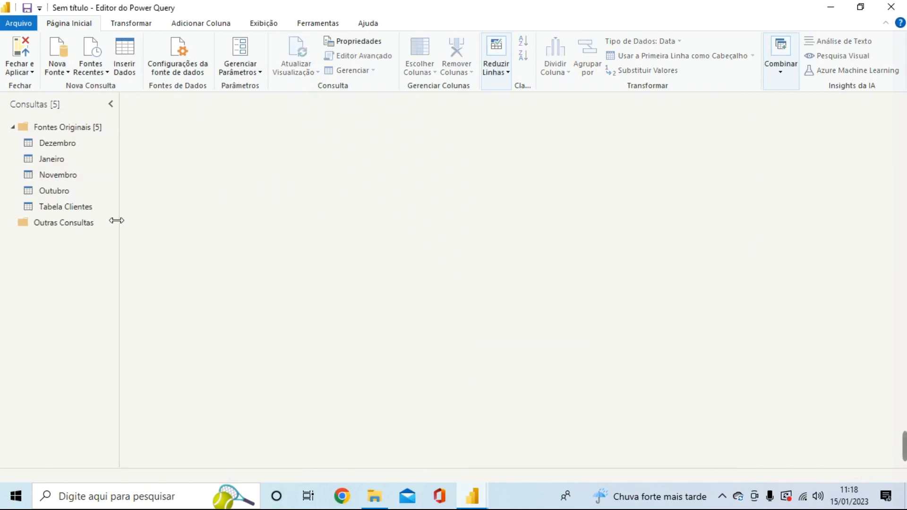
Step: Start appending queries as a new query from Dezembro, using the Três ou mais tabelas option
{"action": "left_click", "coordinate": [76, 146]}
{"action": "left_click", "coordinate": [780, 71]}
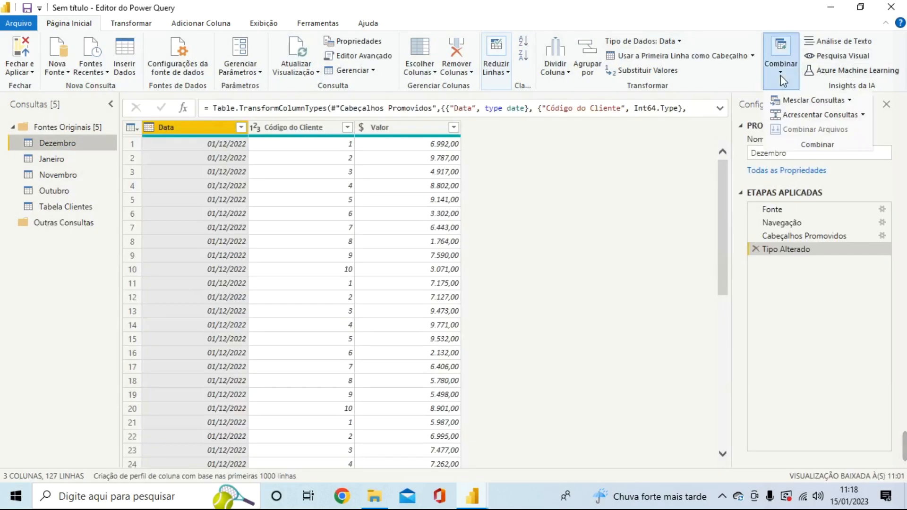
{"action": "left_click", "coordinate": [863, 114]}
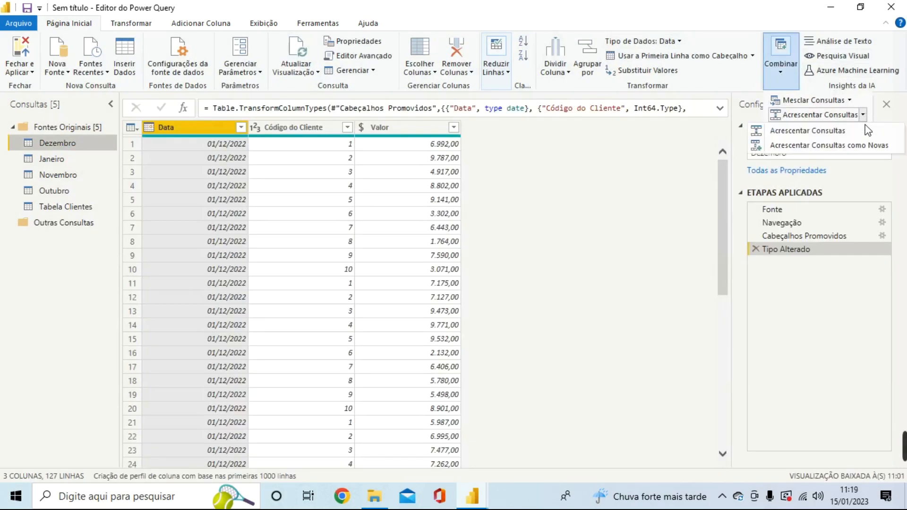
{"action": "left_click", "coordinate": [871, 152]}
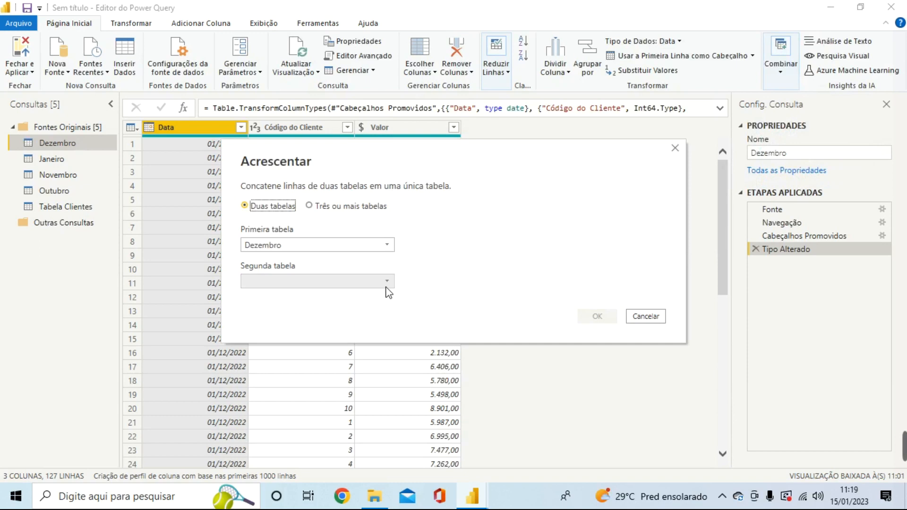
{"action": "left_click", "coordinate": [386, 285]}
{"action": "left_click", "coordinate": [353, 201]}
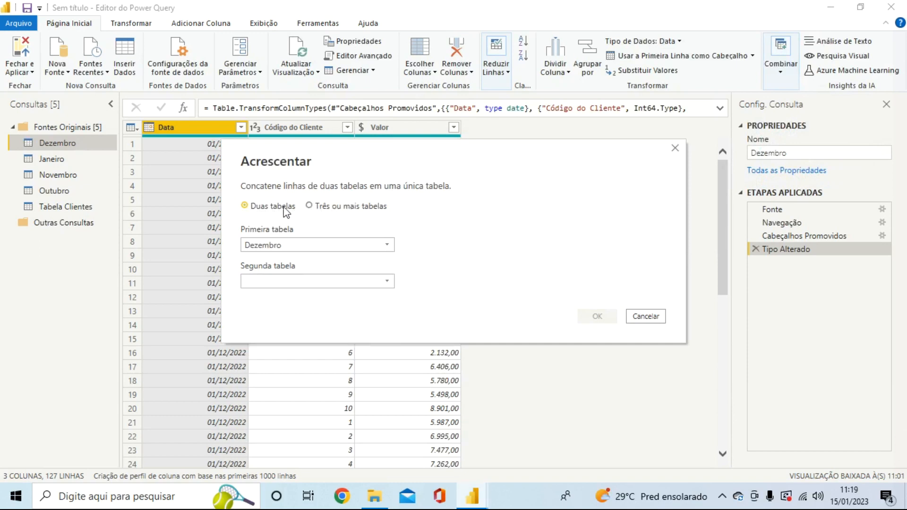
{"action": "left_click", "coordinate": [326, 207]}
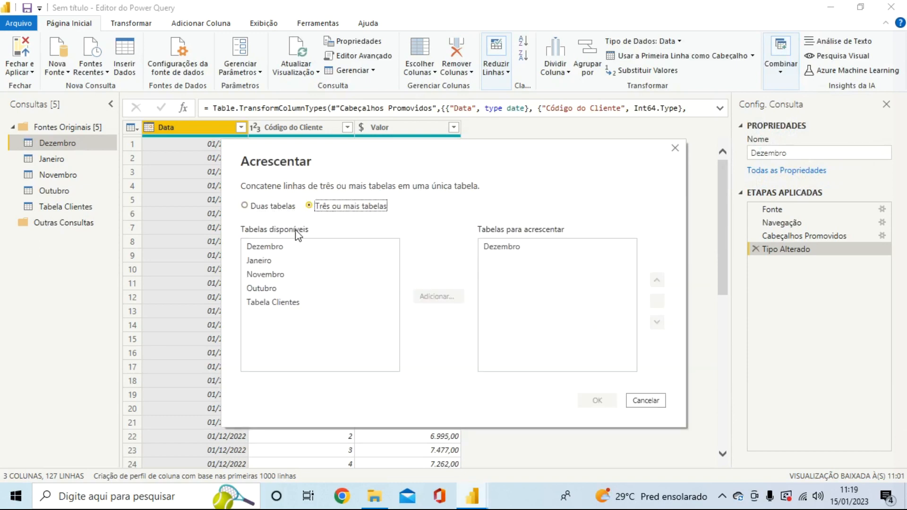
Step: Add Novembro, Outubro and Janeiro after Dezembro in the tables to append and create the combined query
{"action": "left_click", "coordinate": [283, 261]}
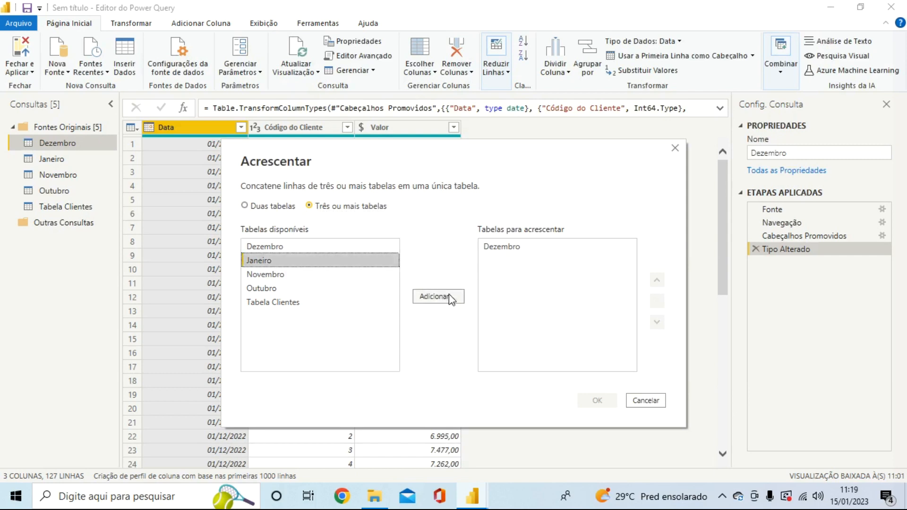
{"action": "left_click", "coordinate": [338, 276]}
{"action": "left_click", "coordinate": [433, 296]}
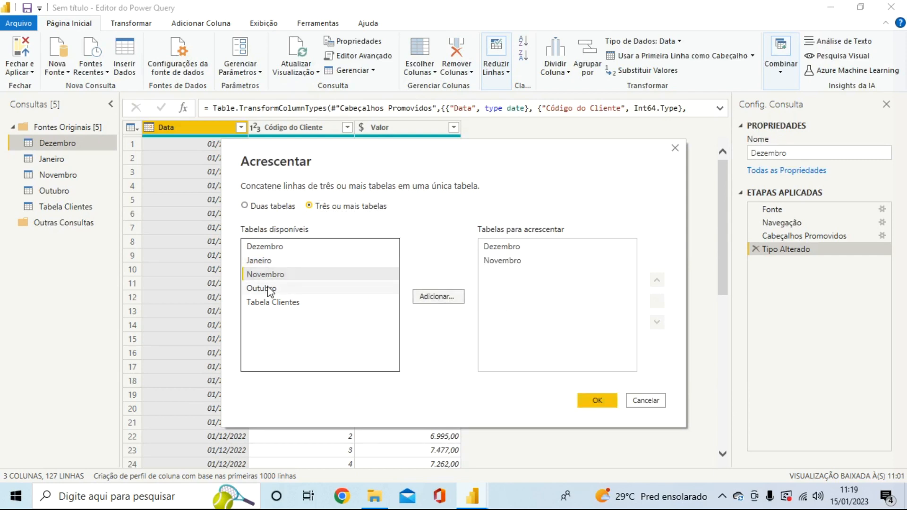
{"action": "left_click", "coordinate": [268, 289]}
{"action": "left_click", "coordinate": [434, 296]}
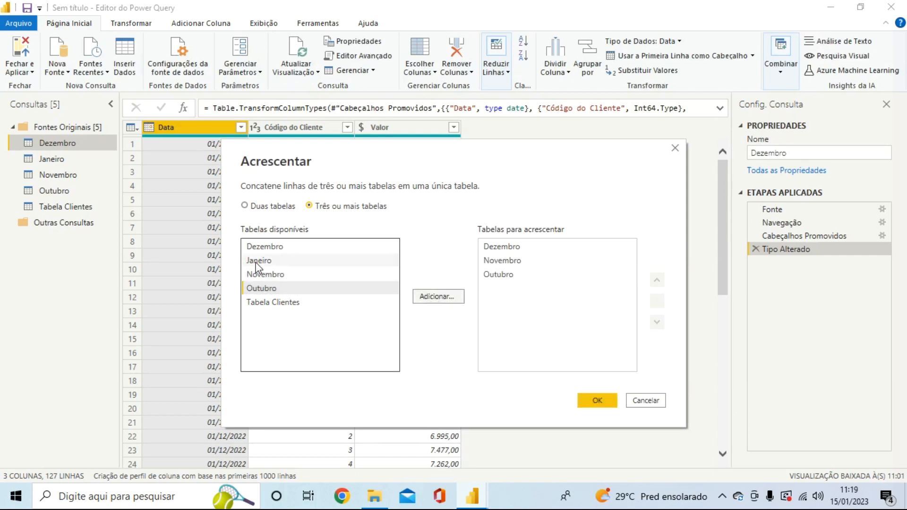
{"action": "left_click", "coordinate": [260, 260]}
{"action": "left_click", "coordinate": [436, 297]}
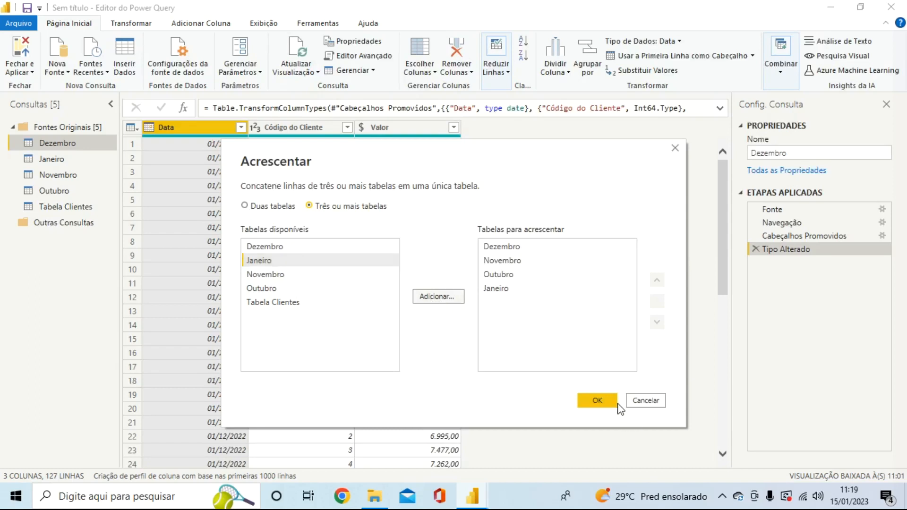
{"action": "left_click", "coordinate": [602, 401]}
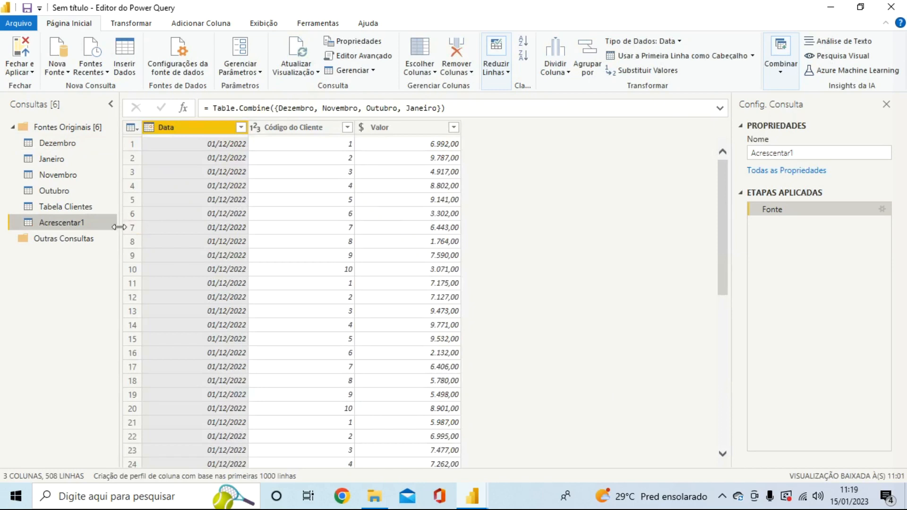
Step: Move the appended query into the Outras Consultas group and rename it Transacoes
{"action": "left_click_drag", "start_coordinate": [83, 223], "coordinate": [78, 247]}
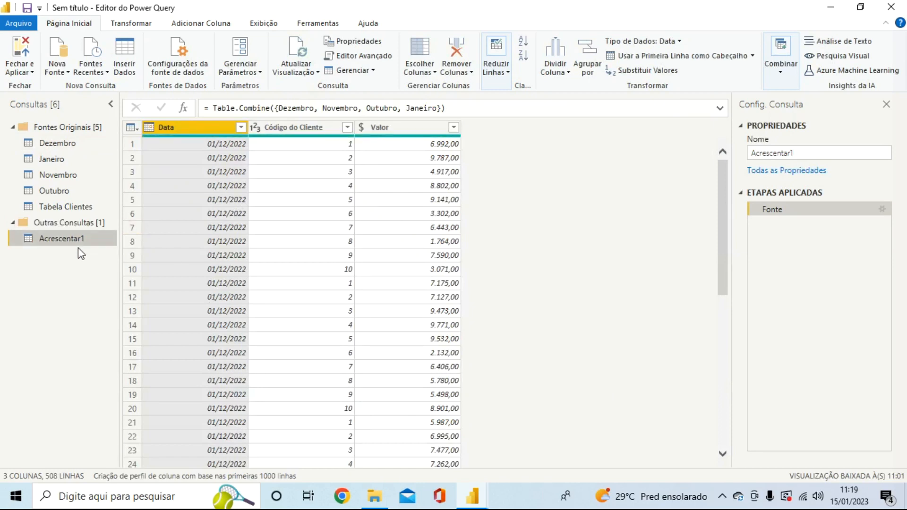
{"action": "double_click", "coordinate": [77, 239]}
{"action": "type", "text": "Transacoes"}
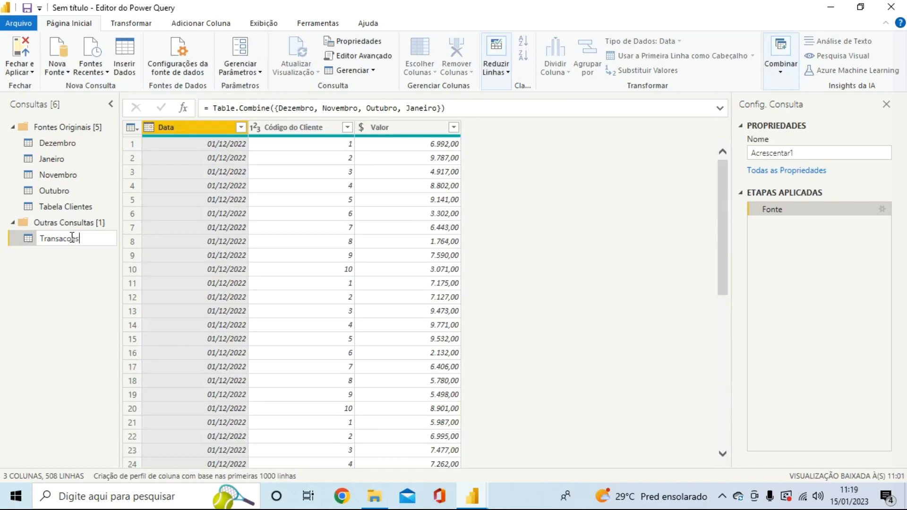
{"action": "key", "text": "Return"}
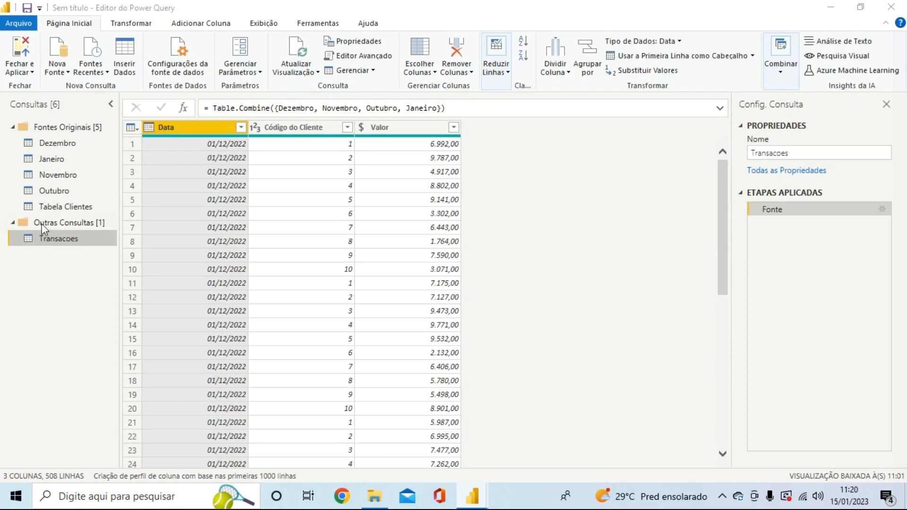
Step: Merge Tabela Clientes with Transacoes as a new query, matching on Código do Cliente with an Externa esquerda join
{"action": "left_click", "coordinate": [52, 208]}
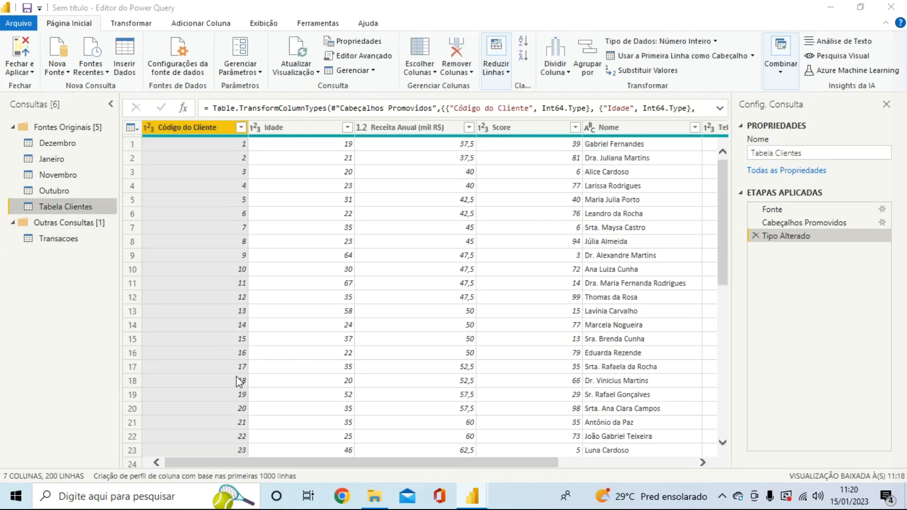
{"action": "left_click", "coordinate": [784, 74]}
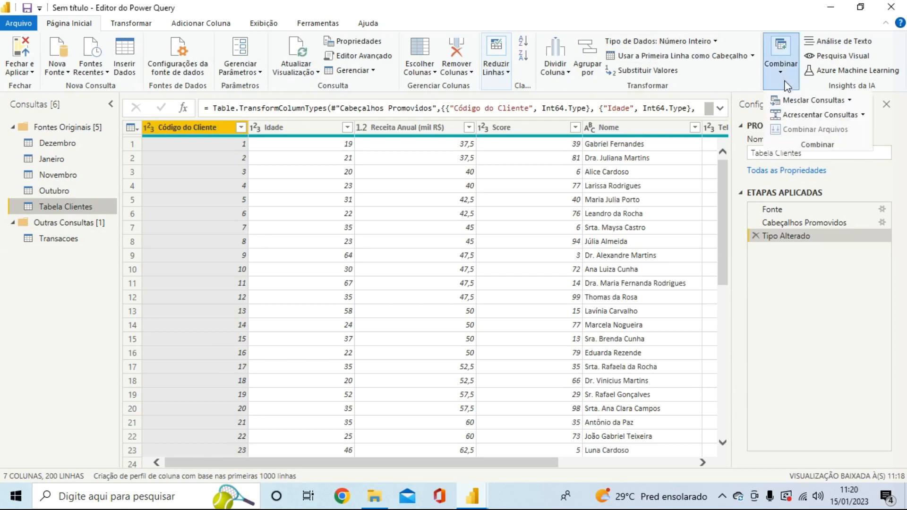
{"action": "left_click", "coordinate": [849, 101]}
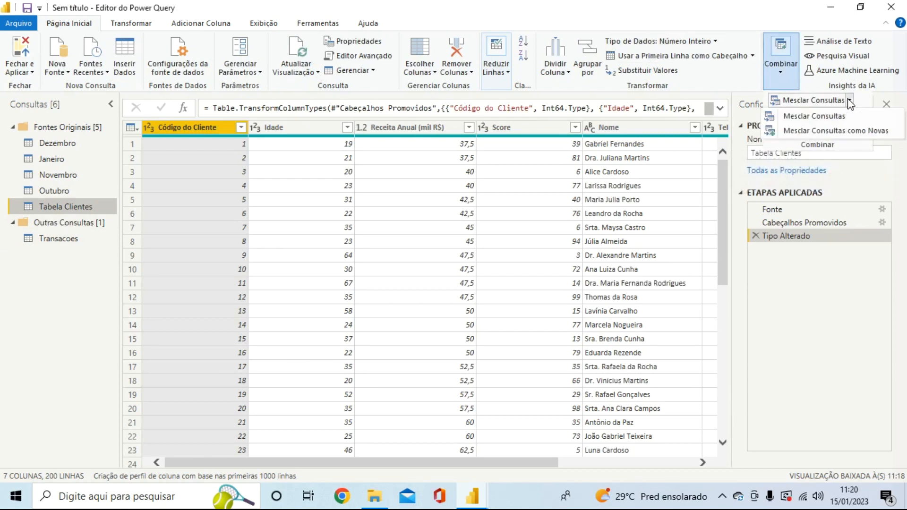
{"action": "left_click", "coordinate": [843, 131]}
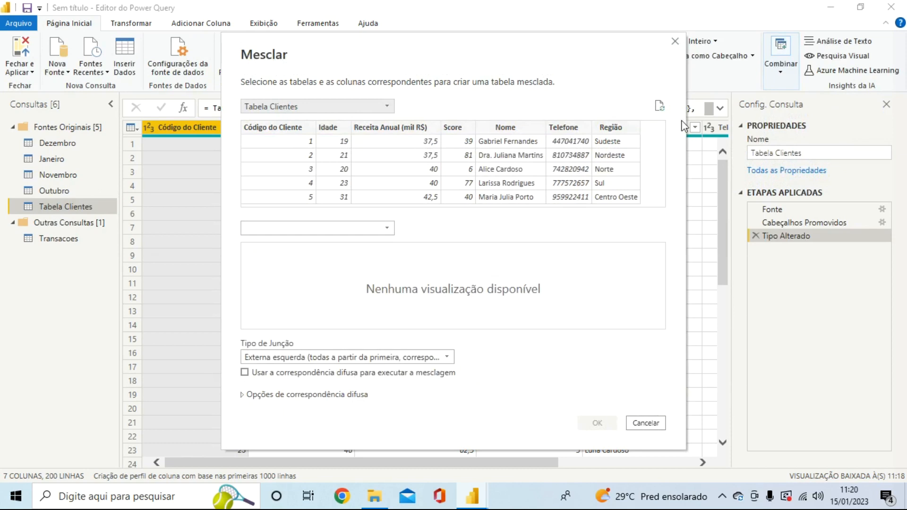
{"action": "left_click", "coordinate": [295, 129]}
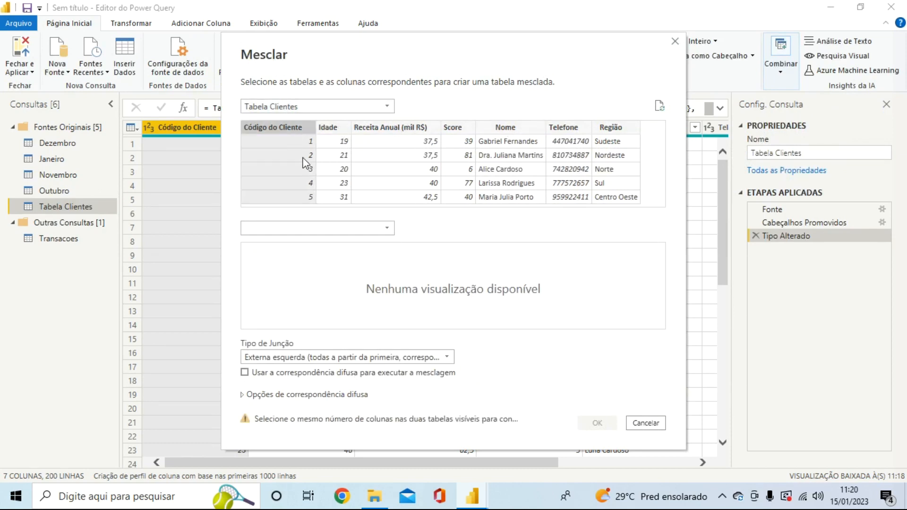
{"action": "left_click", "coordinate": [330, 228]}
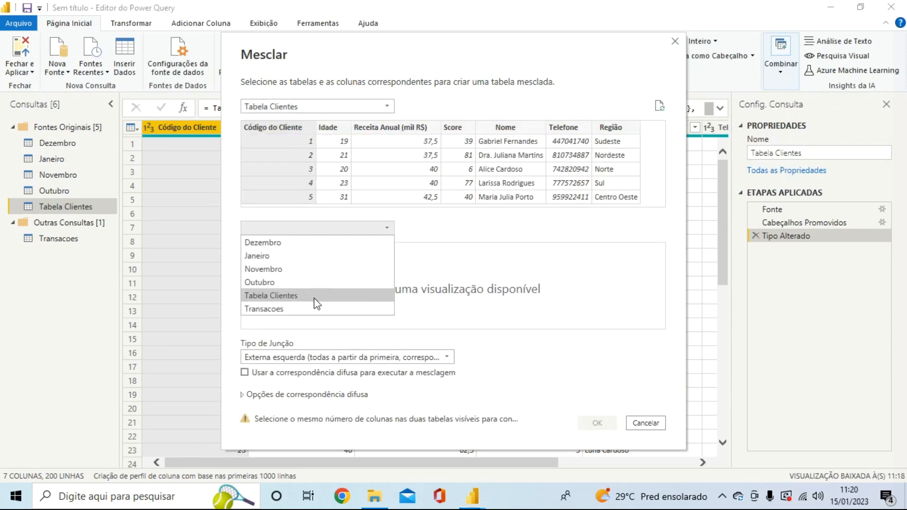
{"action": "left_click", "coordinate": [315, 309]}
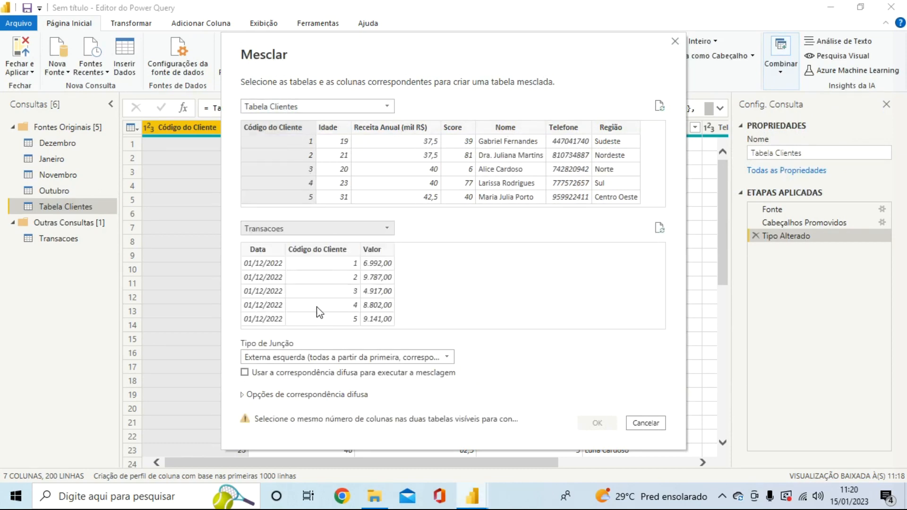
{"action": "left_click", "coordinate": [333, 261]}
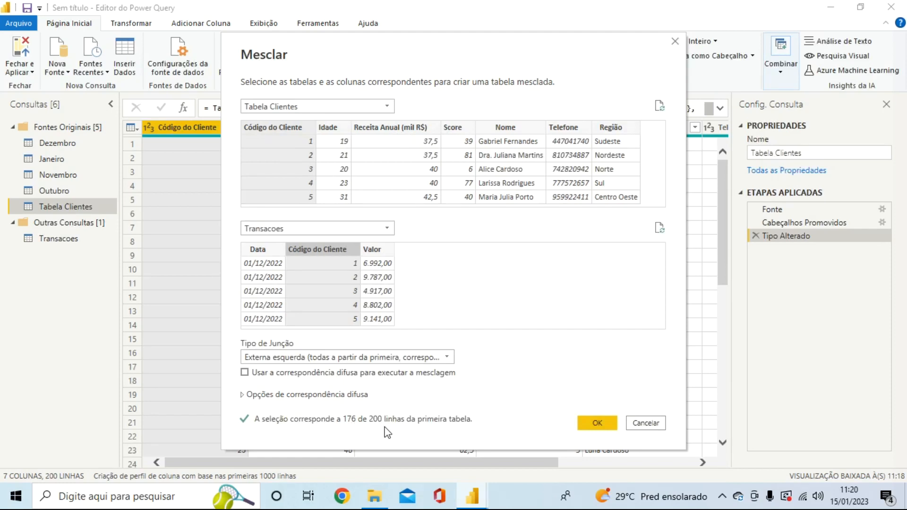
{"action": "left_click", "coordinate": [596, 421]}
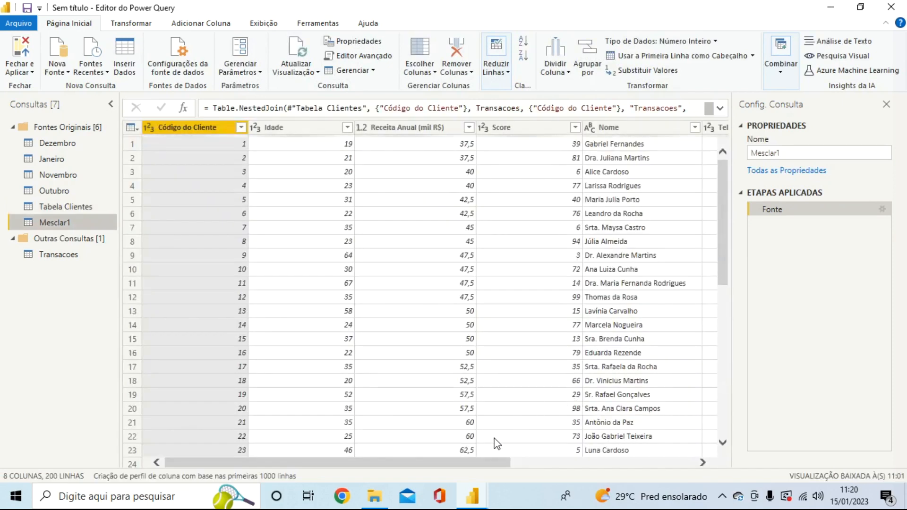
Step: Expand the merged Transacoes column to only Código do Cliente, keeping the original column name as prefix
{"action": "left_click_drag", "start_coordinate": [478, 463], "coordinate": [716, 444]}
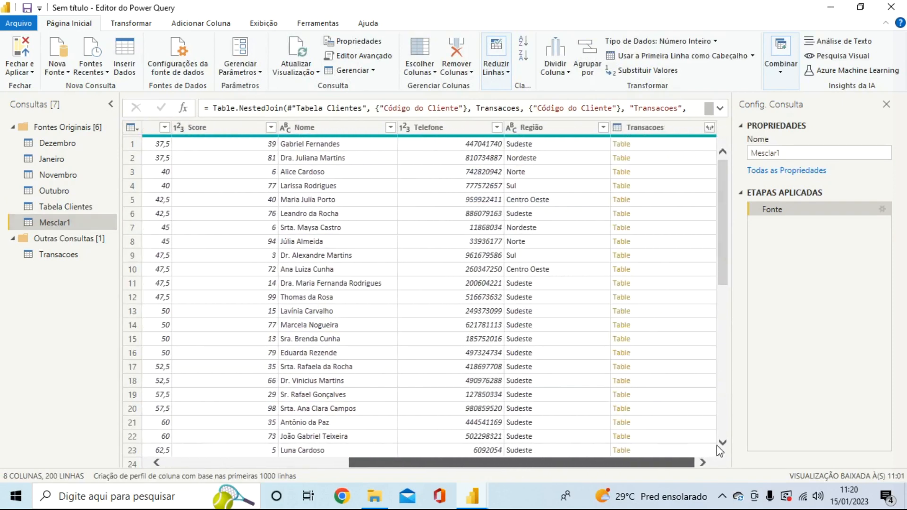
{"action": "left_click", "coordinate": [709, 127]}
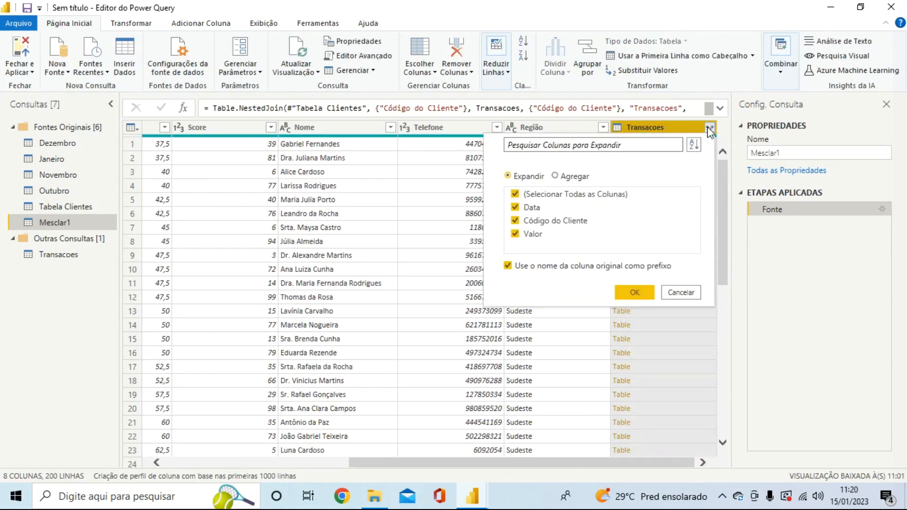
{"action": "left_click", "coordinate": [555, 196]}
{"action": "left_click", "coordinate": [534, 221]}
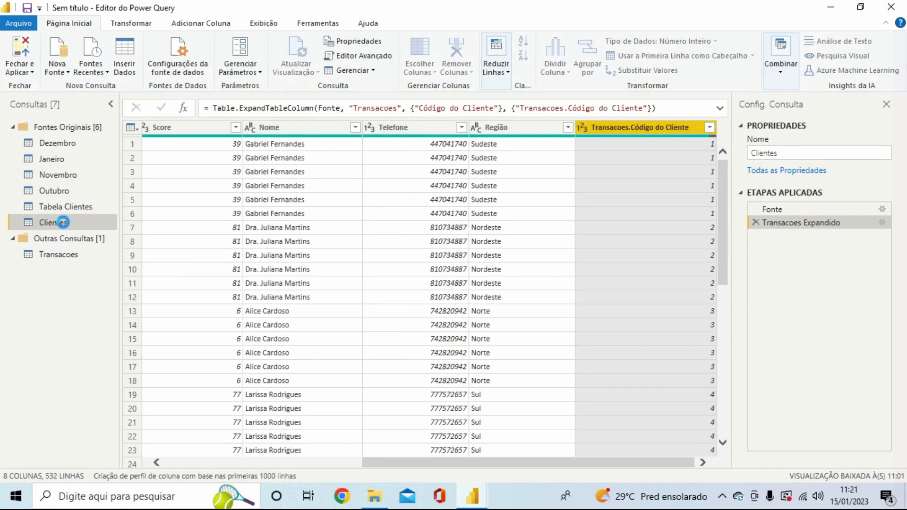
Step: Rename the merged query as Clientes and move it into the Outras Consultas group
{"action": "double_click", "coordinate": [63, 221]}
{"action": "type", "text": "Clientes"}
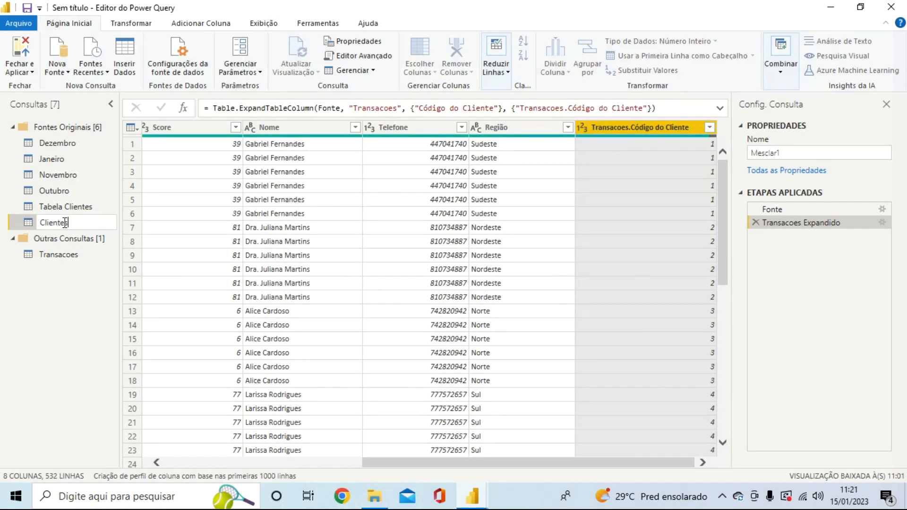
{"action": "key", "text": "Return"}
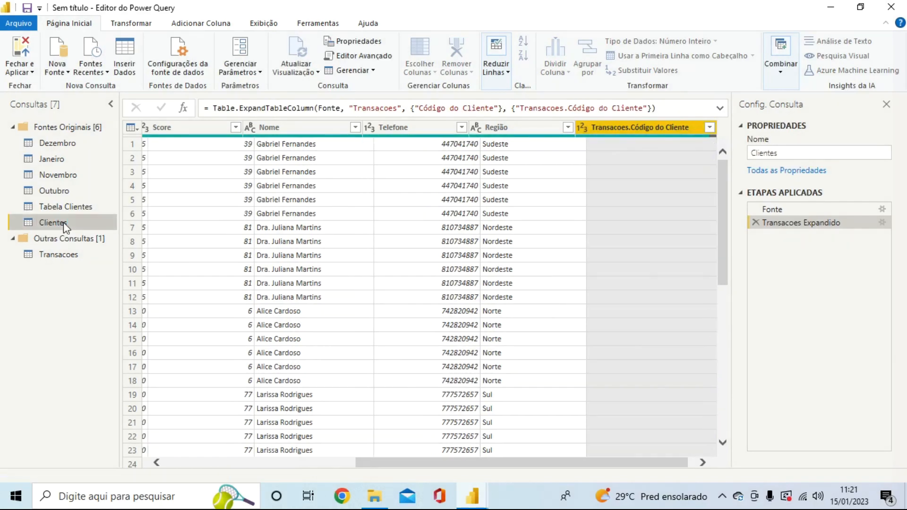
{"action": "left_click_drag", "start_coordinate": [63, 222], "coordinate": [68, 277]}
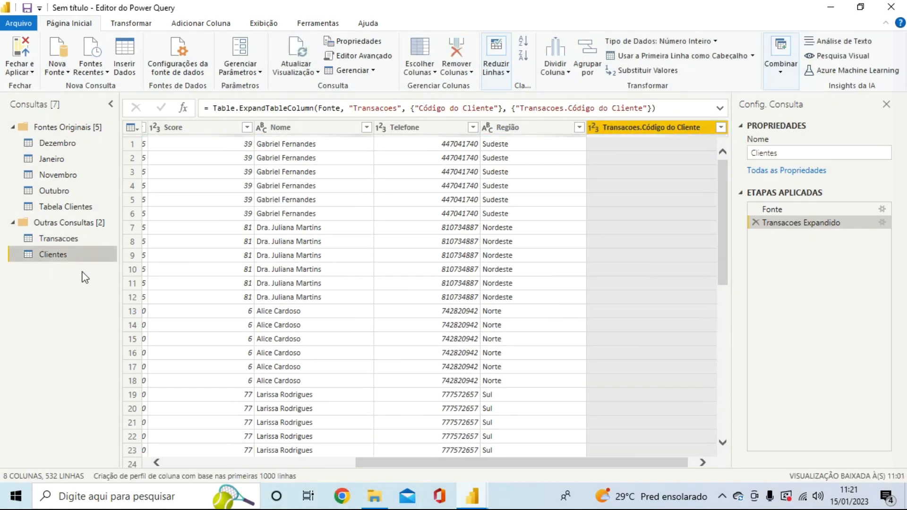
Step: Start a conditional column in the Clientes query and name it Cliente Adquirido
{"action": "left_click_drag", "start_coordinate": [422, 462], "coordinate": [537, 439]}
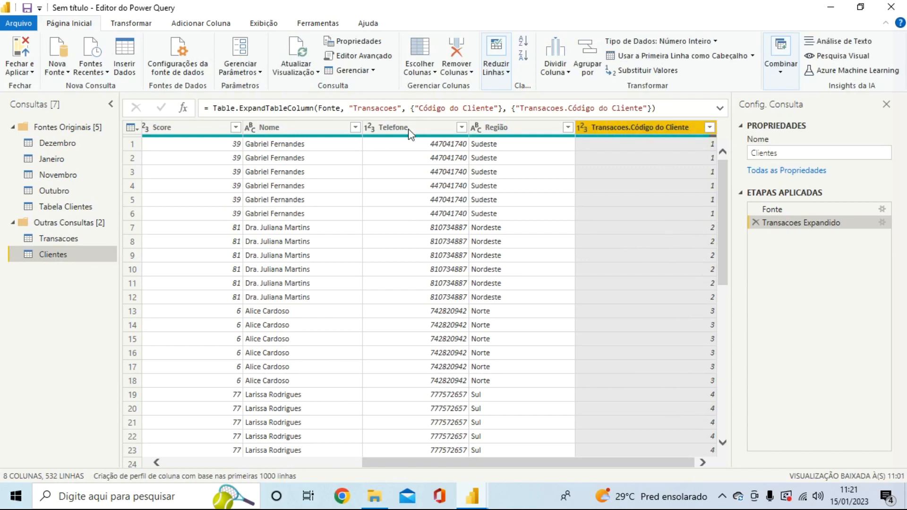
{"action": "left_click", "coordinate": [202, 26]}
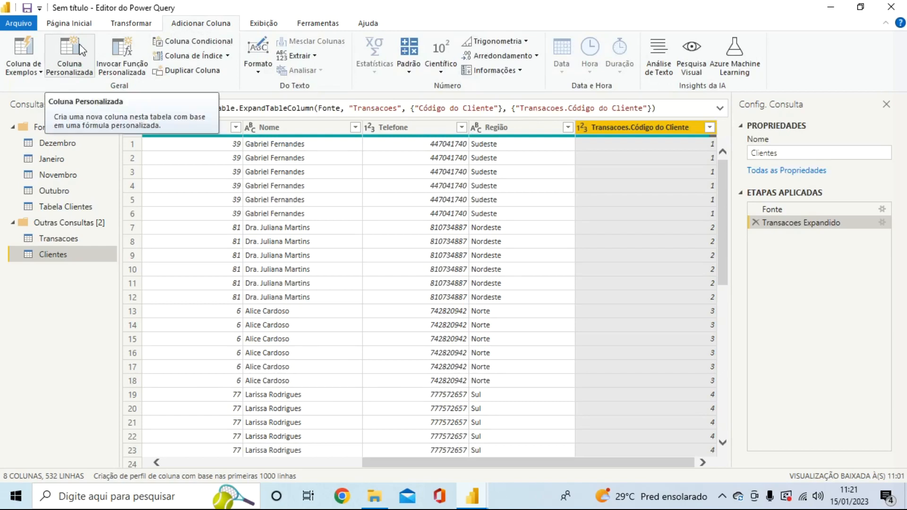
{"action": "left_click", "coordinate": [185, 43]}
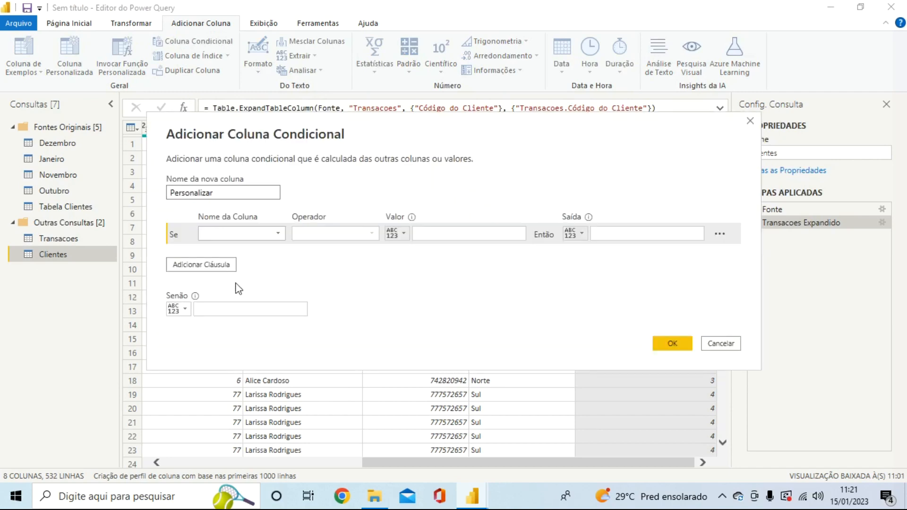
{"action": "left_click_drag", "start_coordinate": [232, 192], "coordinate": [99, 187]}
{"action": "type", "text": "Cliente A"}
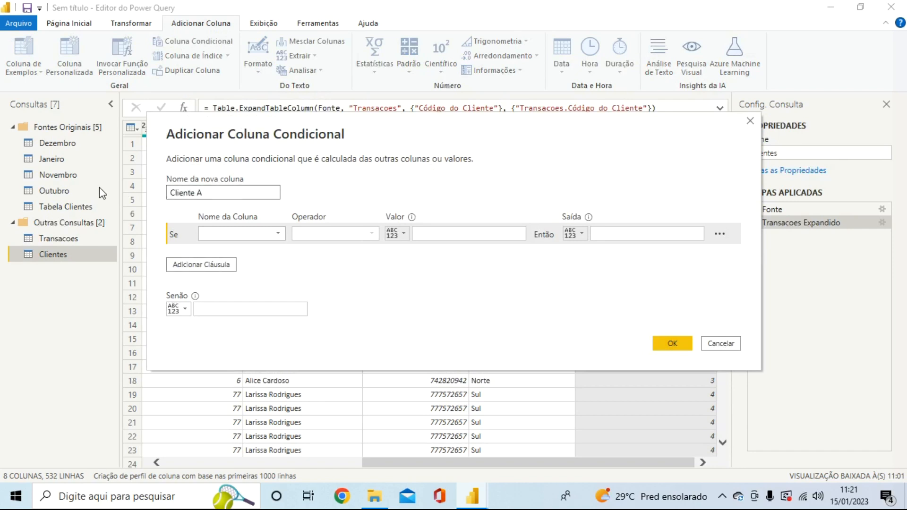
{"action": "type", "text": "dquirido"}
Step: Set the conditional column's condition to Transacoes.Código do Cliente equal to null
{"action": "left_click", "coordinate": [242, 236]}
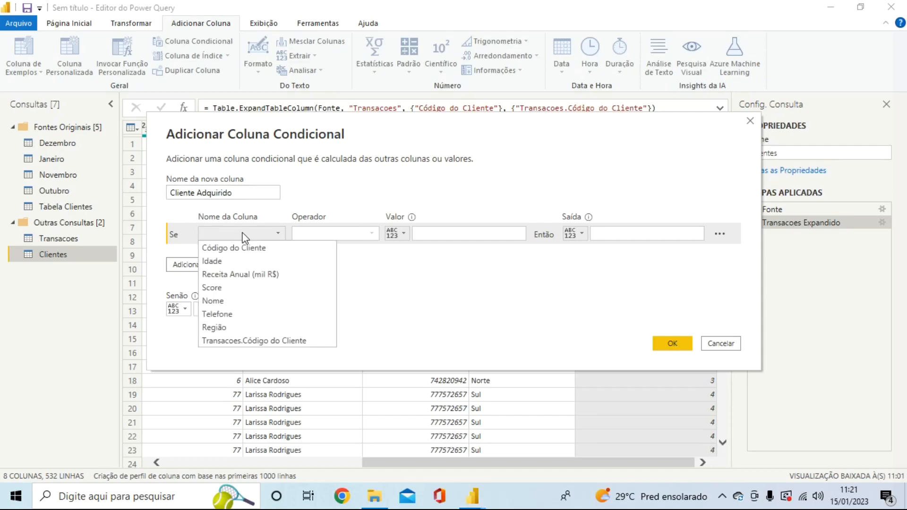
{"action": "left_click", "coordinate": [258, 340]}
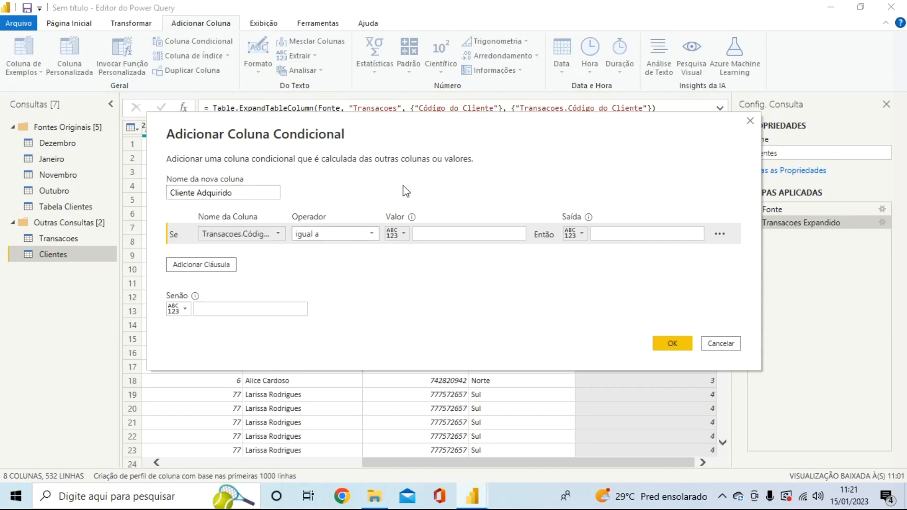
{"action": "left_click", "coordinate": [445, 232]}
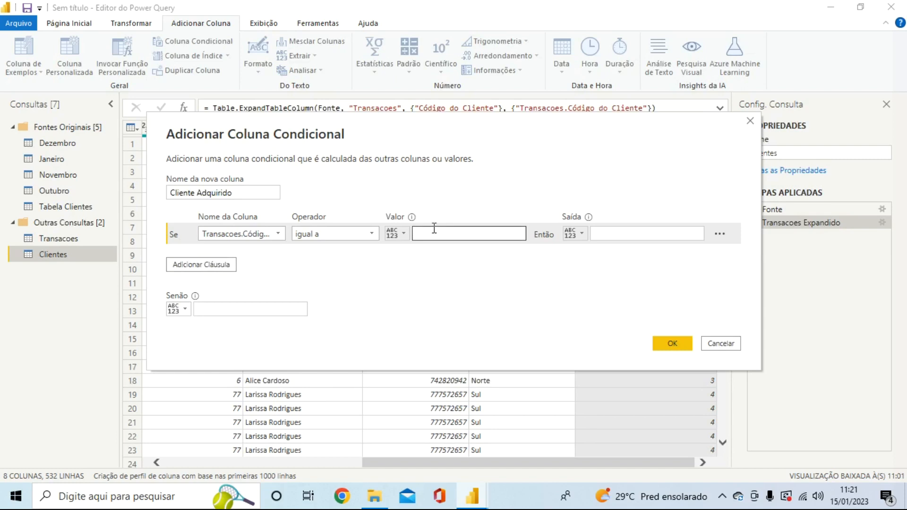
{"action": "type", "text": "Null"}
{"action": "key", "text": "Tab"}
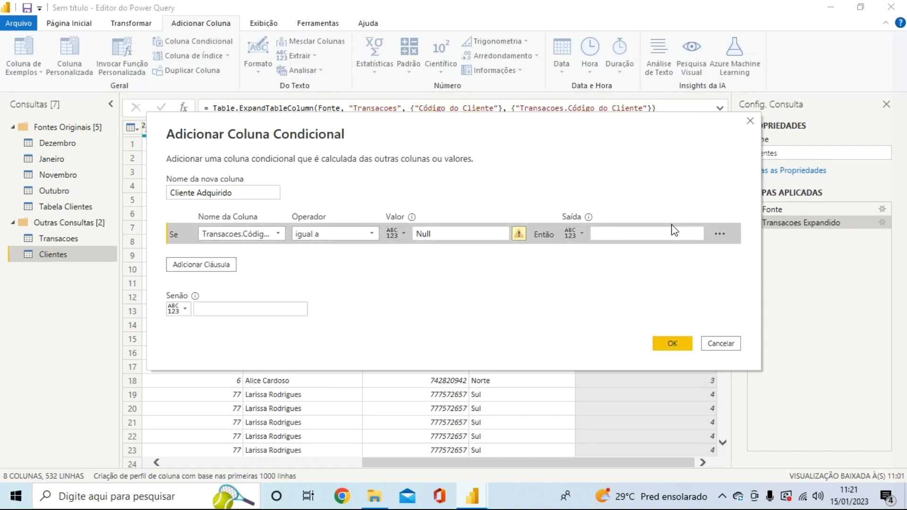
{"action": "left_click", "coordinate": [474, 234]}
{"action": "key", "text": "ctrl+a"}
{"action": "type", "text": "null"}
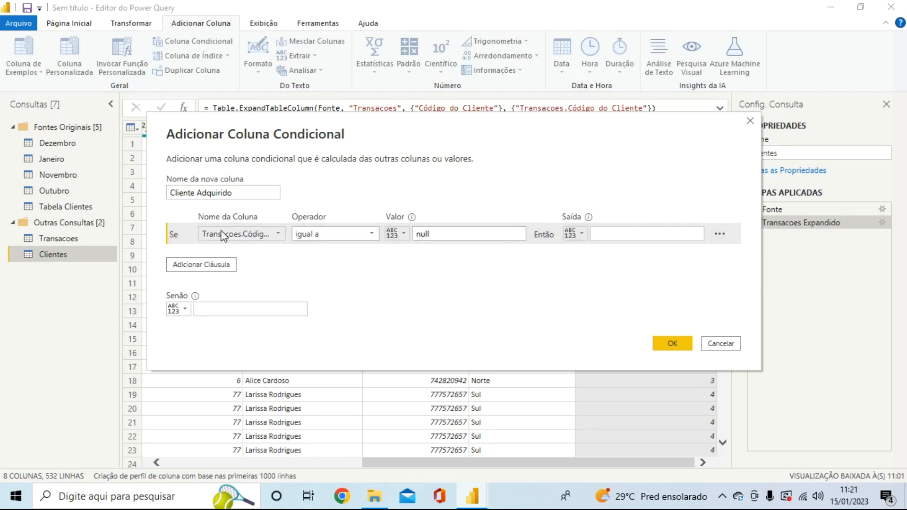
Step: Set the condition's output to Não and the otherwise value to Sim, and create the Cliente Adquirido column
{"action": "left_click", "coordinate": [674, 233]}
{"action": "type", "text": "Não"}
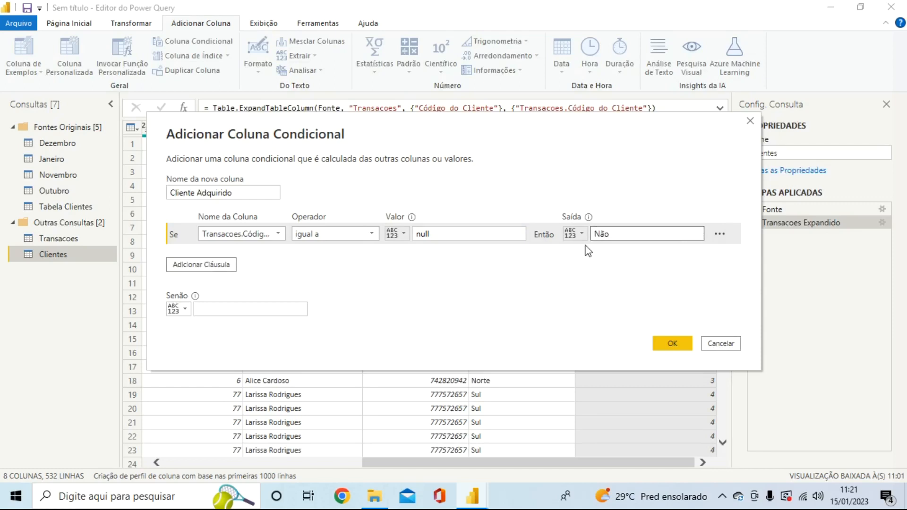
{"action": "left_click", "coordinate": [257, 307]}
{"action": "type", "text": "Sim"}
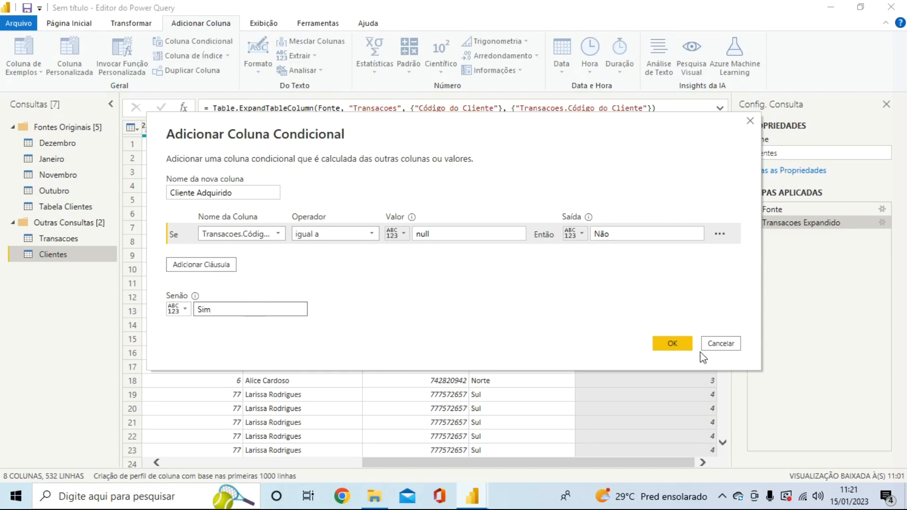
{"action": "left_click", "coordinate": [672, 343]}
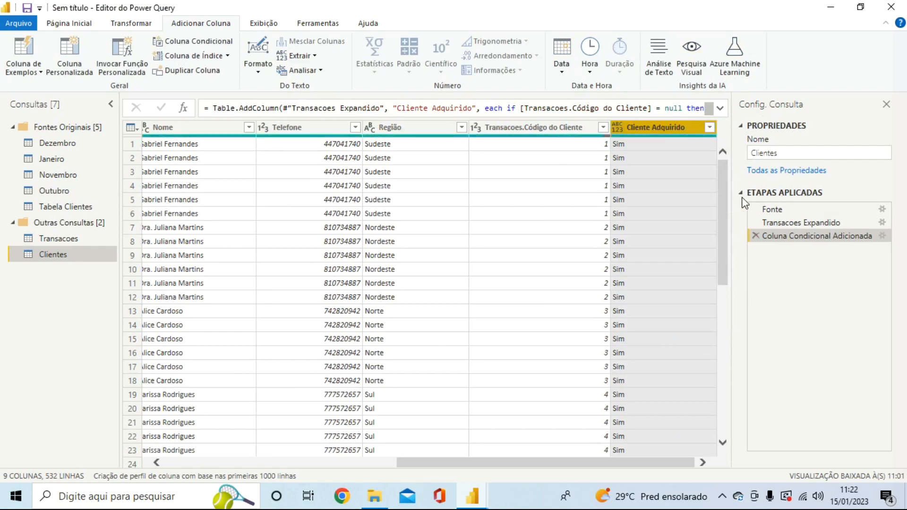
Step: Check the Cliente Adquirido rows, and apply the queries to load the tables into the report
{"action": "left_click_drag", "start_coordinate": [723, 196], "coordinate": [721, 412]}
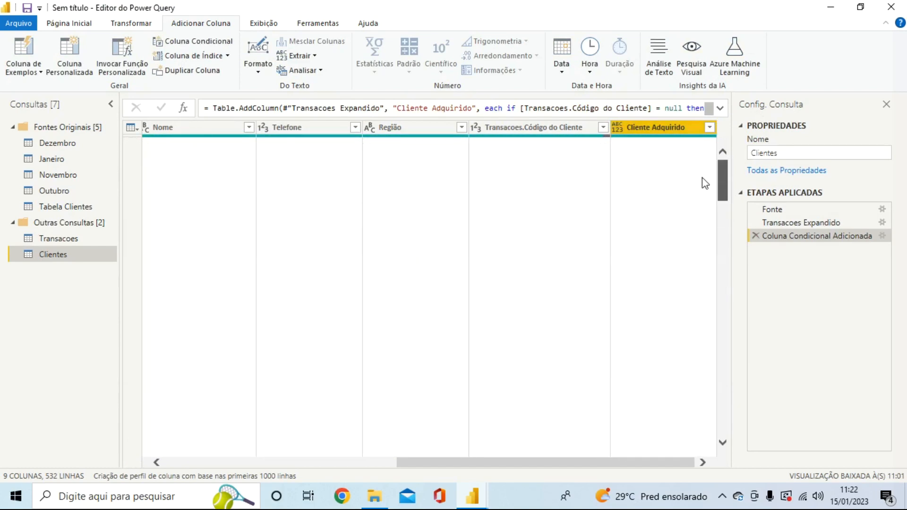
{"action": "left_click", "coordinate": [86, 22]}
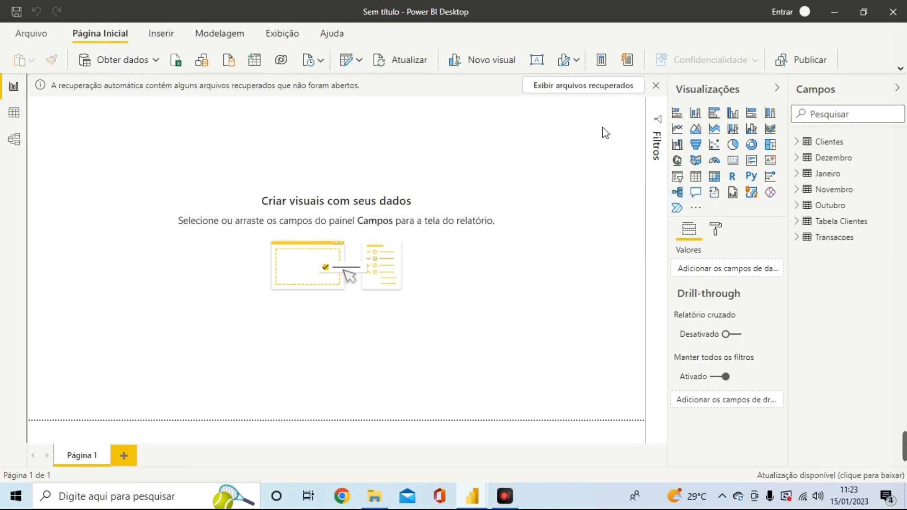
Step: Insert a donut chart on Página 1 and enlarge it
{"action": "left_click", "coordinate": [751, 144]}
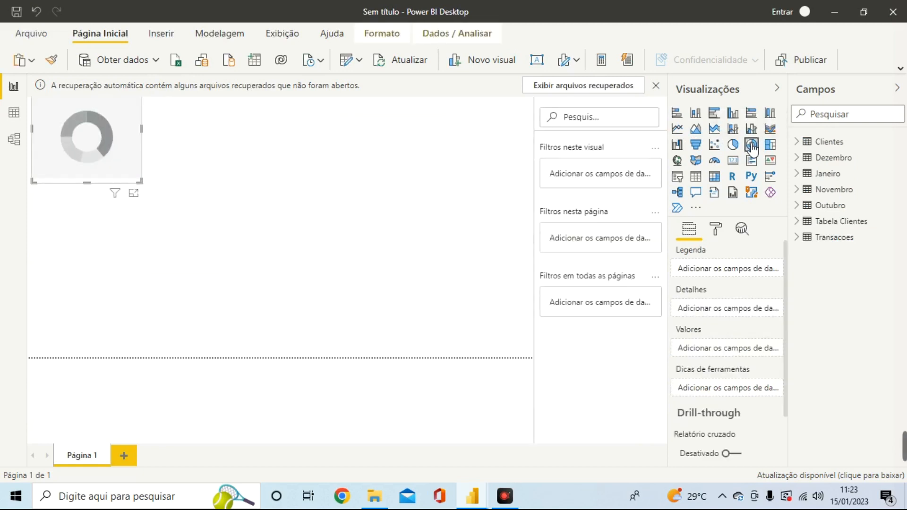
{"action": "left_click_drag", "start_coordinate": [139, 181], "coordinate": [214, 214]}
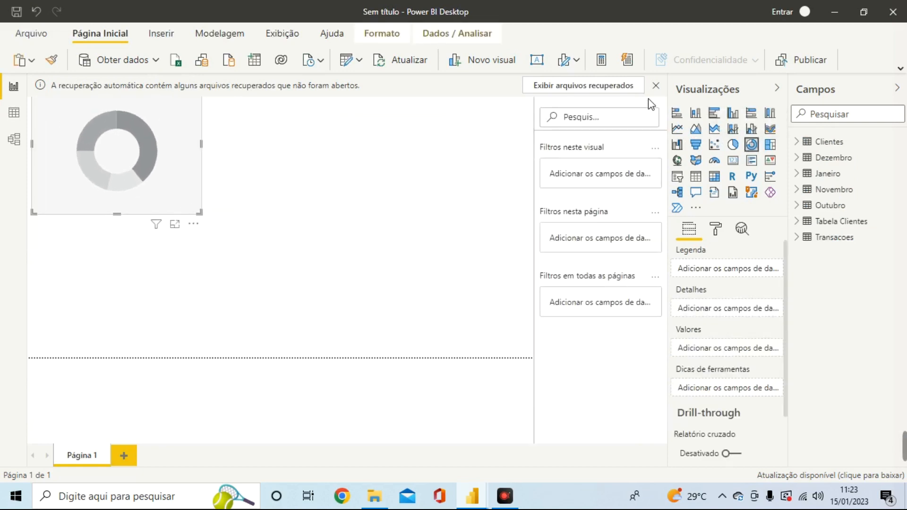
Step: Dismiss the automatic recovery notice, choosing to view the recovered files later
{"action": "left_click", "coordinate": [655, 85]}
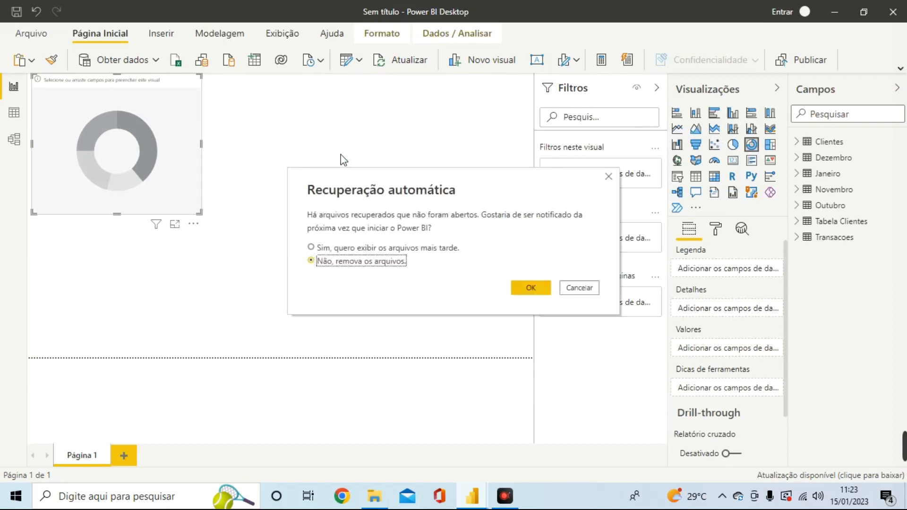
{"action": "left_click", "coordinate": [339, 247]}
{"action": "left_click", "coordinate": [524, 289]}
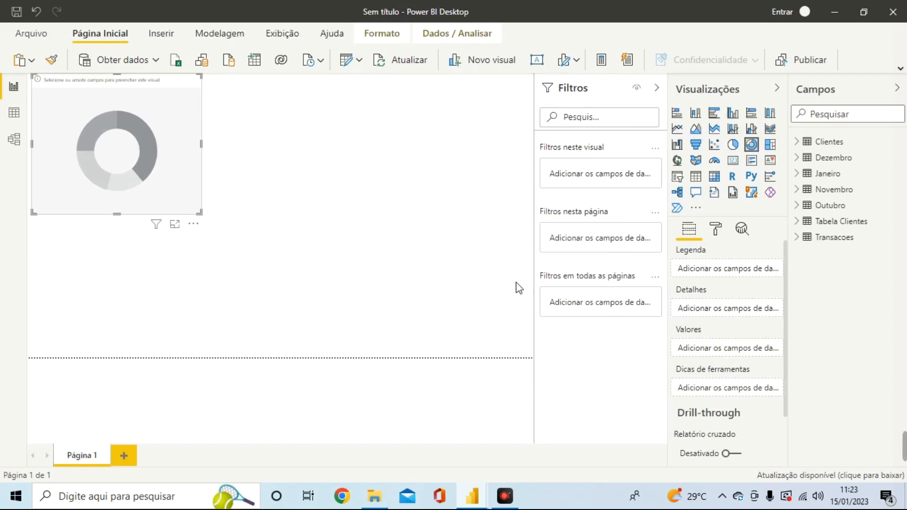
Step: Assign Cliente Adquirido from the Clientes table as the donut chart's legend and Código do Cliente as its values
{"action": "left_click", "coordinate": [716, 229]}
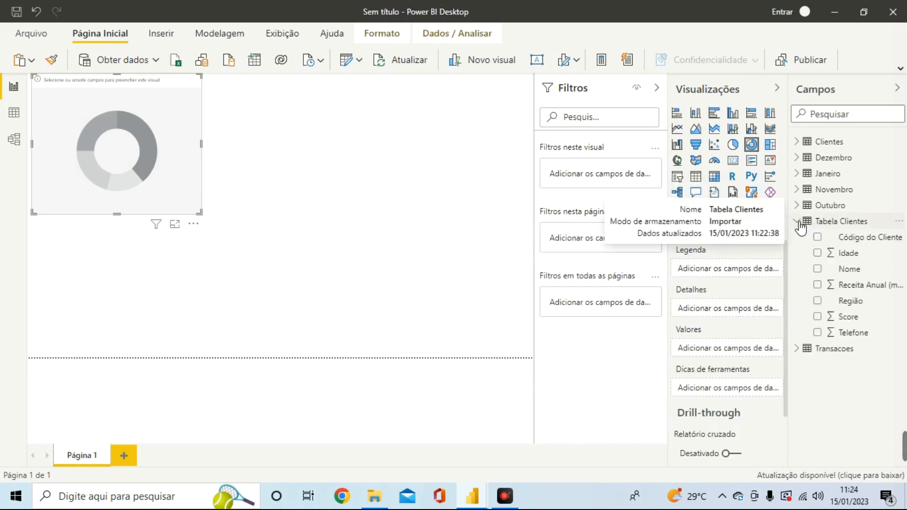
{"action": "left_click", "coordinate": [797, 222]}
{"action": "left_click", "coordinate": [797, 144]}
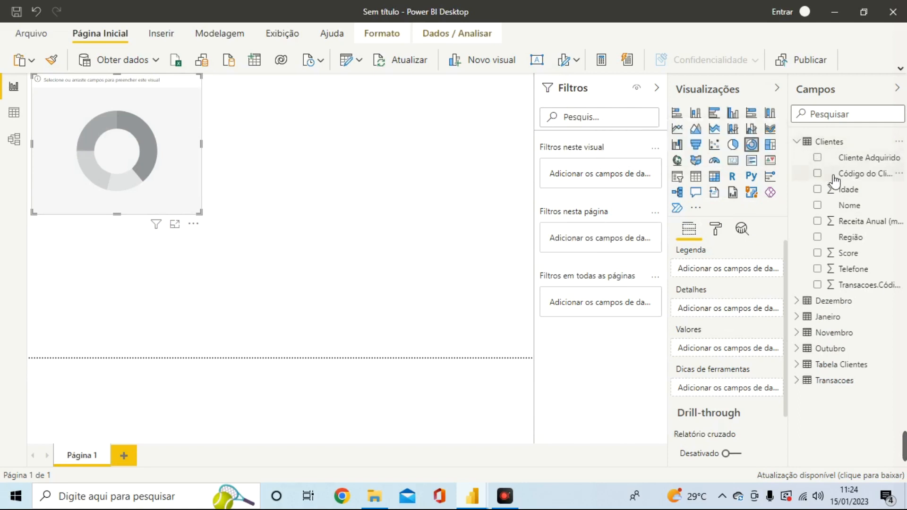
{"action": "left_click_drag", "start_coordinate": [838, 175], "coordinate": [735, 278]}
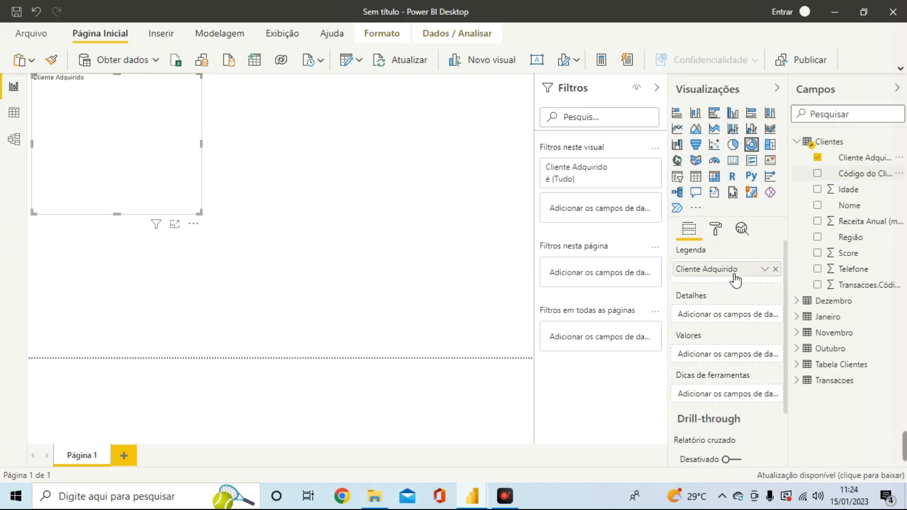
{"action": "left_click_drag", "start_coordinate": [868, 179], "coordinate": [745, 375]}
{"action": "left_click_drag", "start_coordinate": [746, 353], "coordinate": [755, 359]}
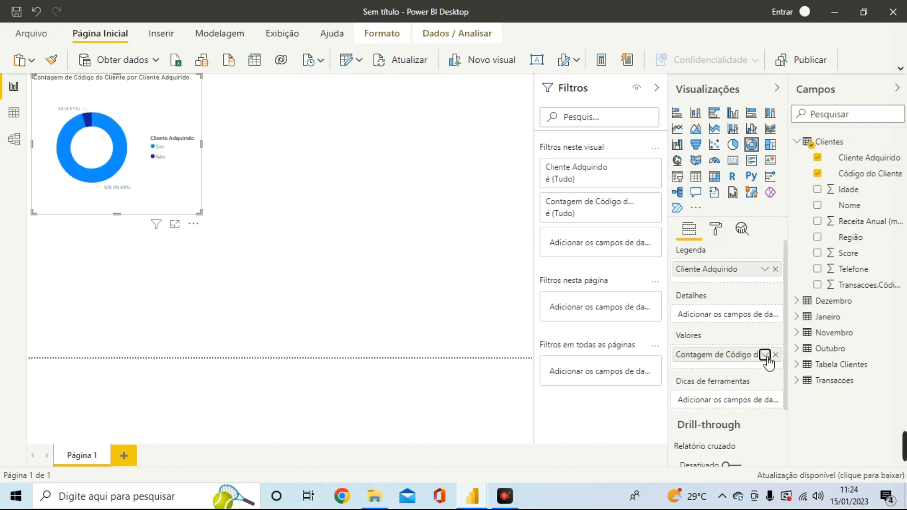
Step: Aggregate the donut chart's Código do Cliente values as Contagem (Distinta) and collapse the report filters area
{"action": "left_click", "coordinate": [765, 356]}
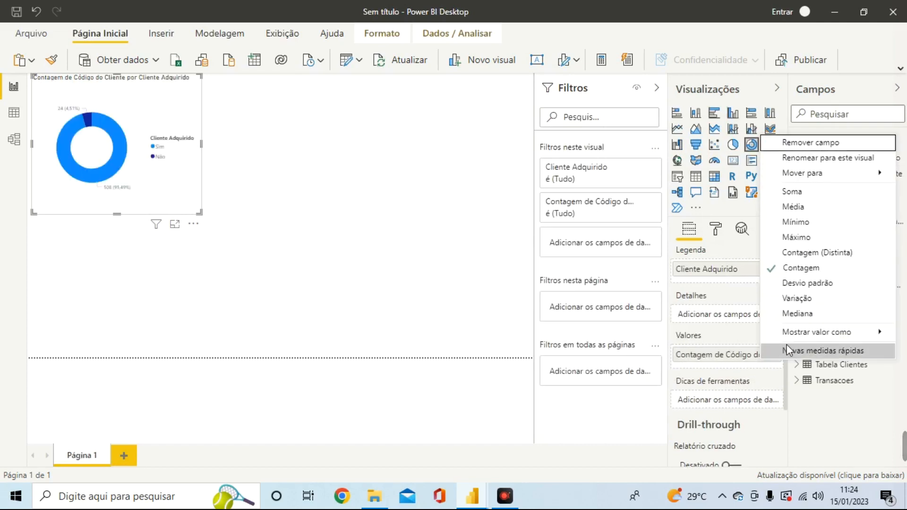
{"action": "left_click", "coordinate": [801, 254]}
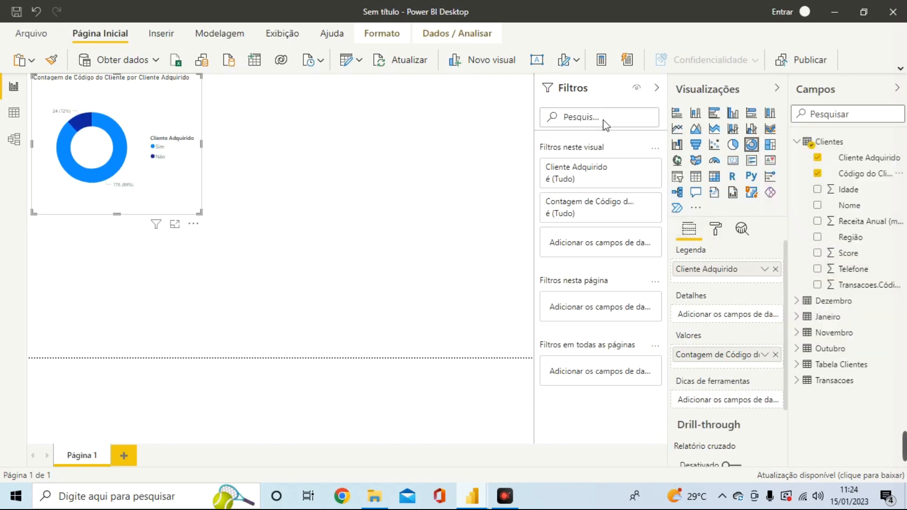
{"action": "left_click", "coordinate": [657, 87]}
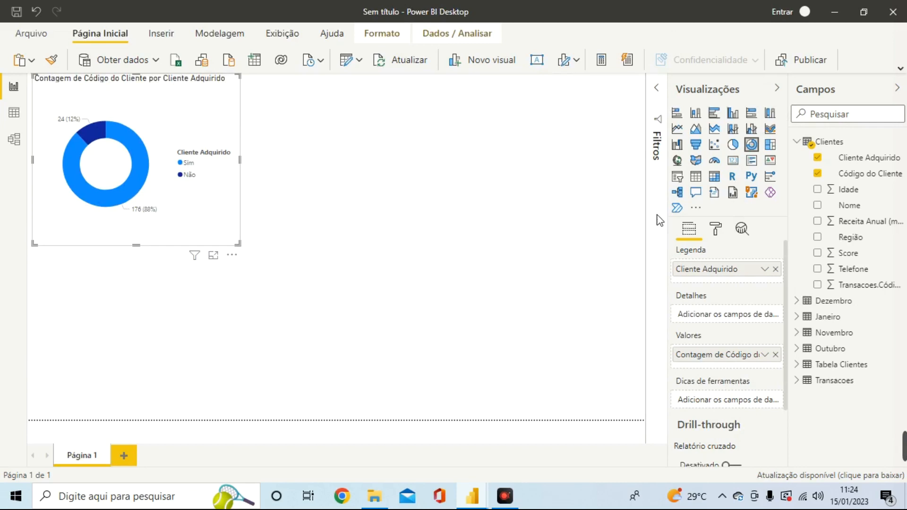
Step: Set the donut chart's title to "Aquisição de Potenciais Clientes"
{"action": "left_click", "coordinate": [715, 229]}
{"action": "scroll", "coordinate": [718, 333], "scroll_direction": "down", "scroll_amount": 2}
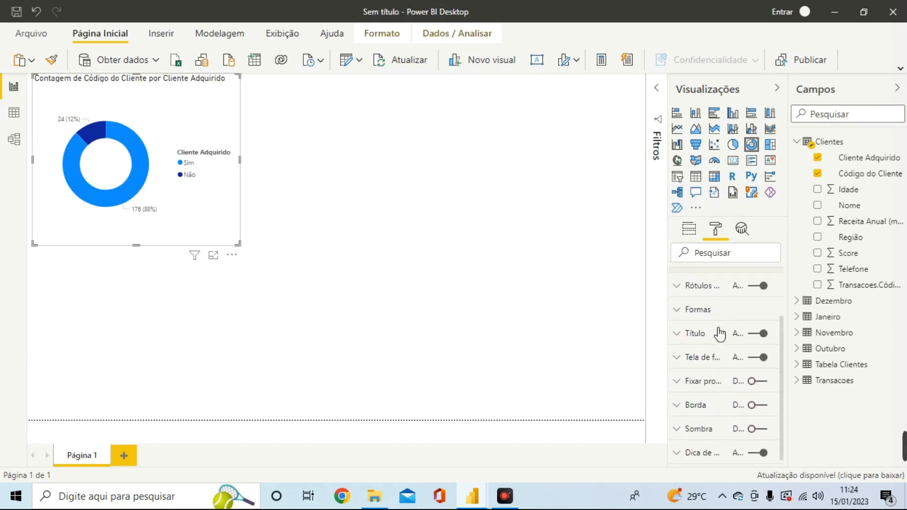
{"action": "left_click", "coordinate": [678, 335]}
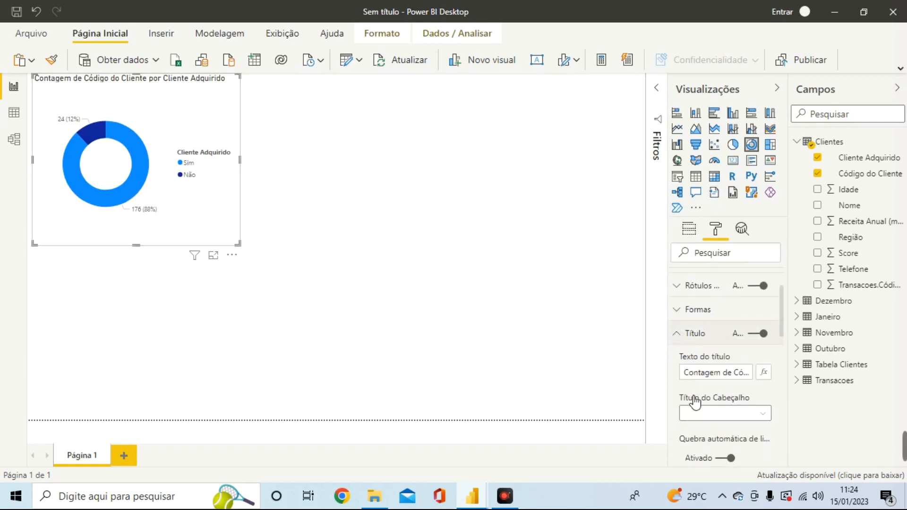
{"action": "triple_click", "coordinate": [703, 374]}
{"action": "type", "text": "Aq"}
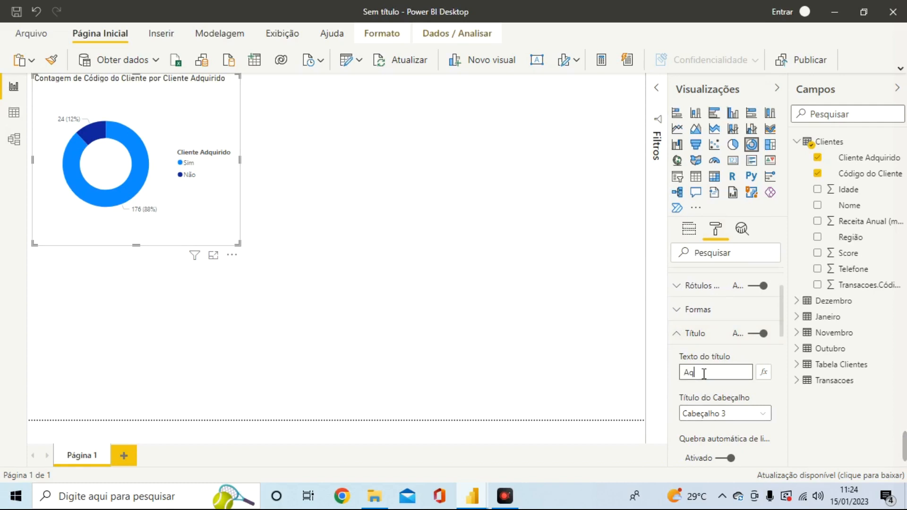
{"action": "type", "text": "uisição"}
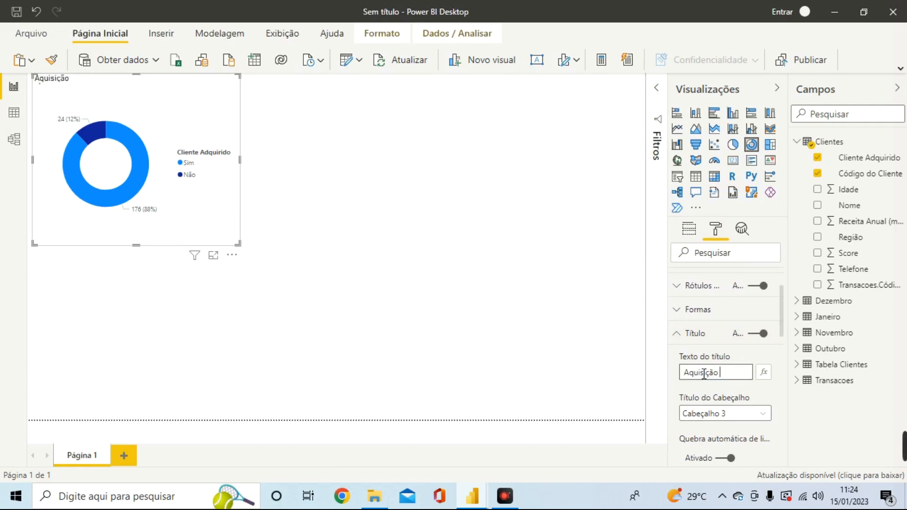
{"action": "type", "text": " de Poten"}
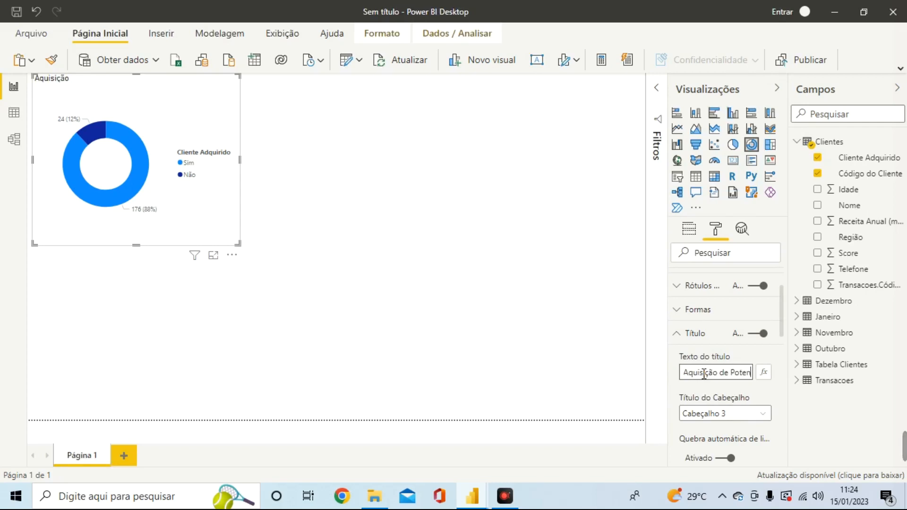
{"action": "type", "text": "ciais Clientes"}
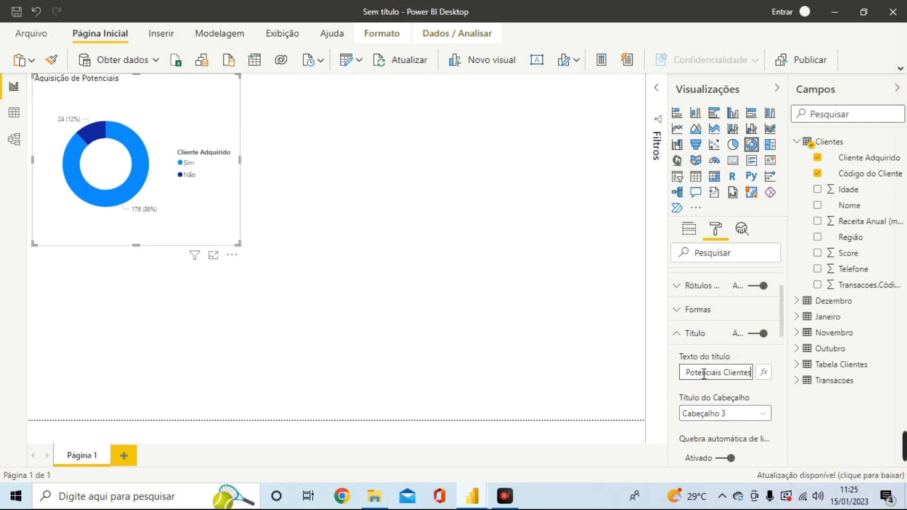
{"action": "left_click", "coordinate": [557, 246]}
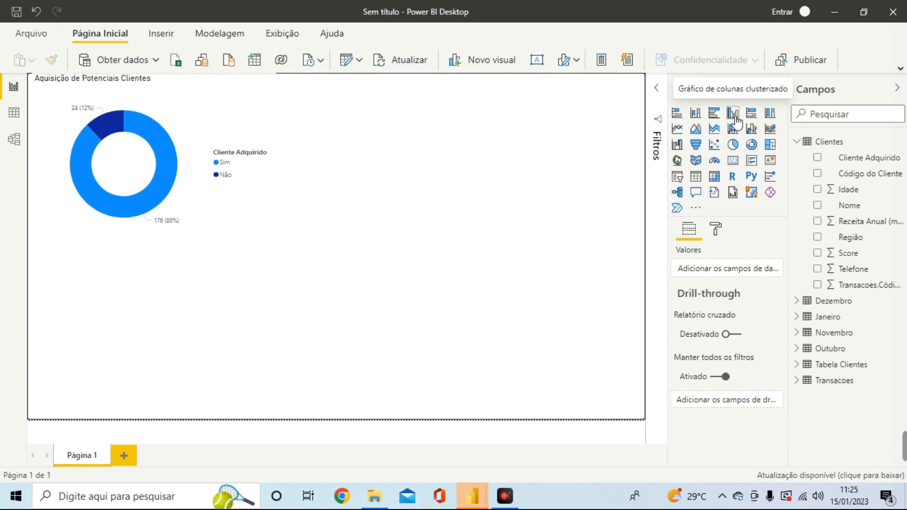
Step: Insert a clustered column chart below the donut chart, with Região as axis and the distinct count of Código do Cliente as values
{"action": "left_click", "coordinate": [735, 121]}
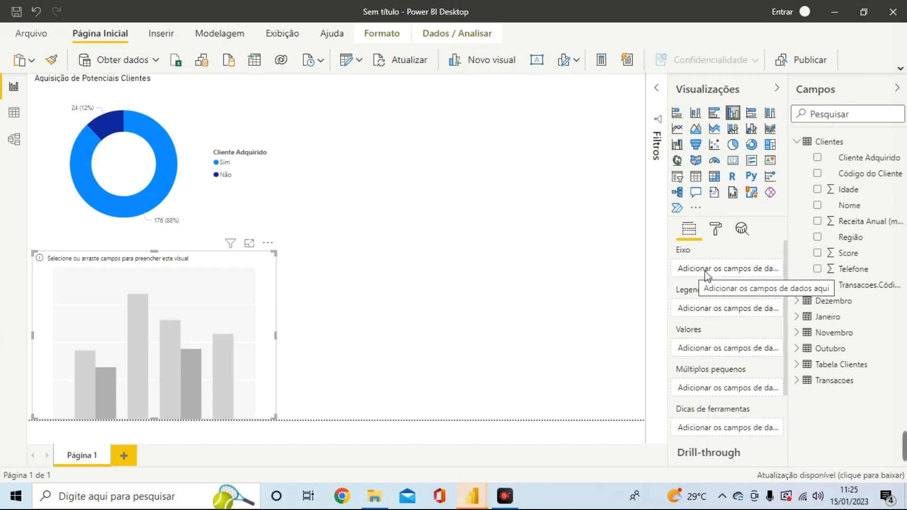
{"action": "left_click_drag", "start_coordinate": [846, 245], "coordinate": [718, 272]}
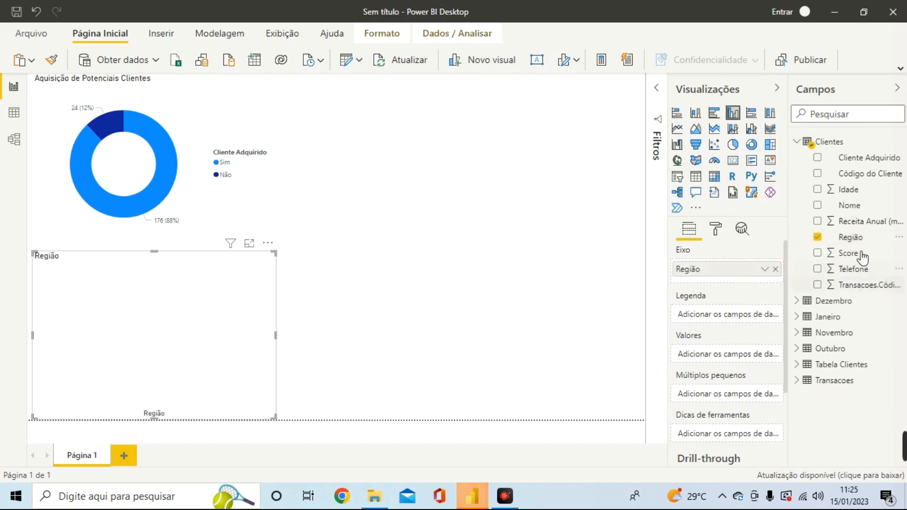
{"action": "left_click_drag", "start_coordinate": [872, 180], "coordinate": [742, 354]}
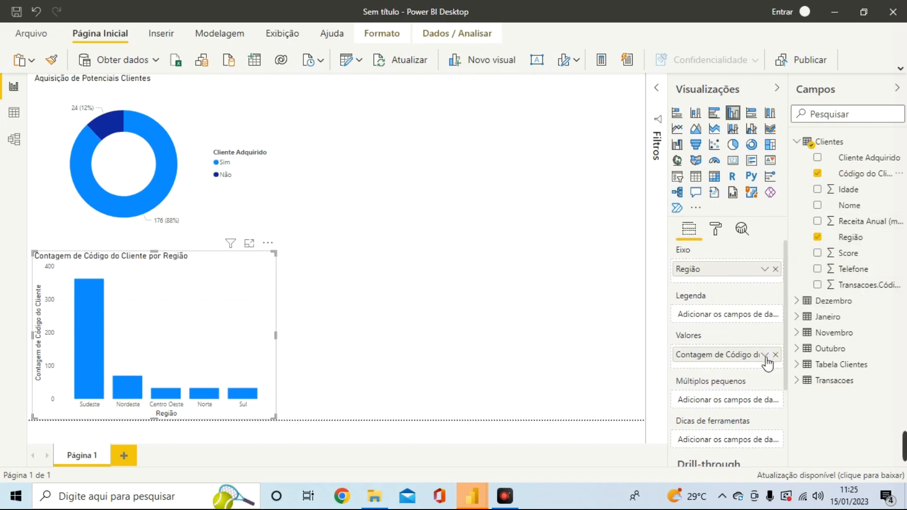
{"action": "left_click", "coordinate": [764, 356]}
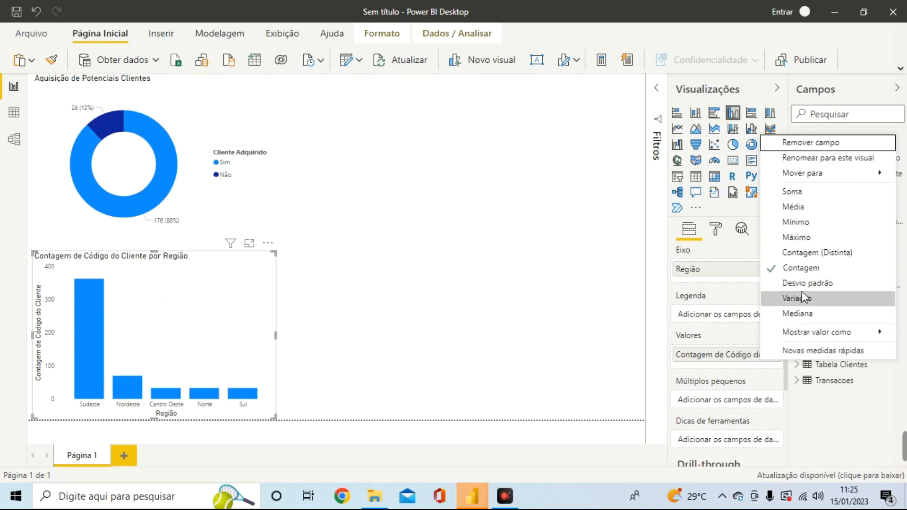
{"action": "left_click", "coordinate": [816, 252]}
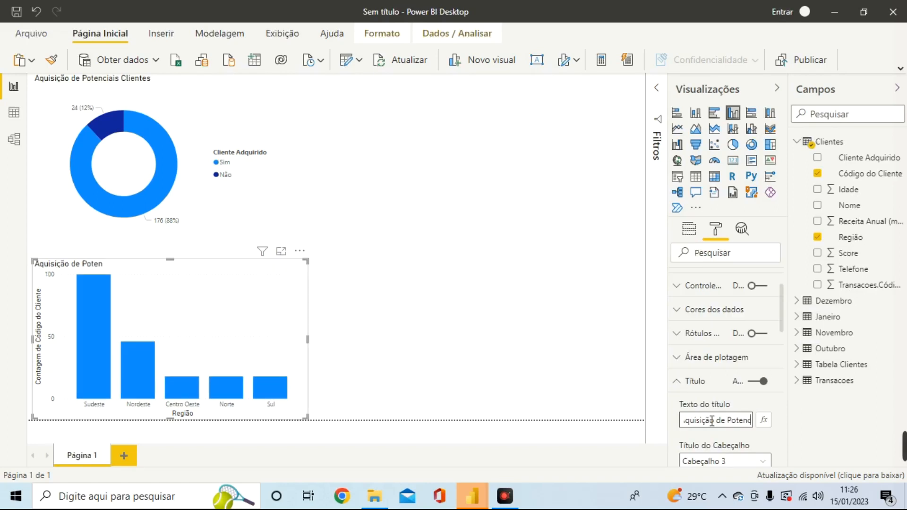
Step: Complete the column chart's title as "Aquisição de Potenciasis Clientes por Região"
{"action": "type", "text": "ciasis"}
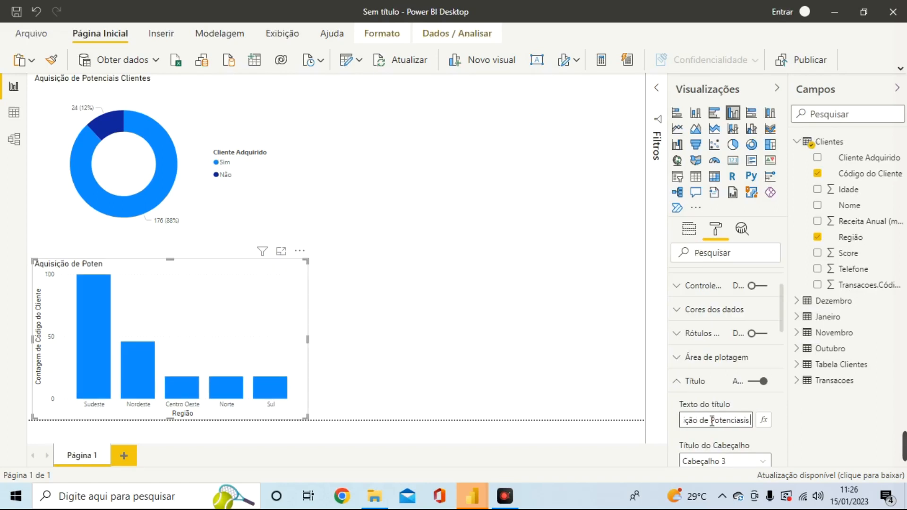
{"action": "type", "text": " Clientes por"}
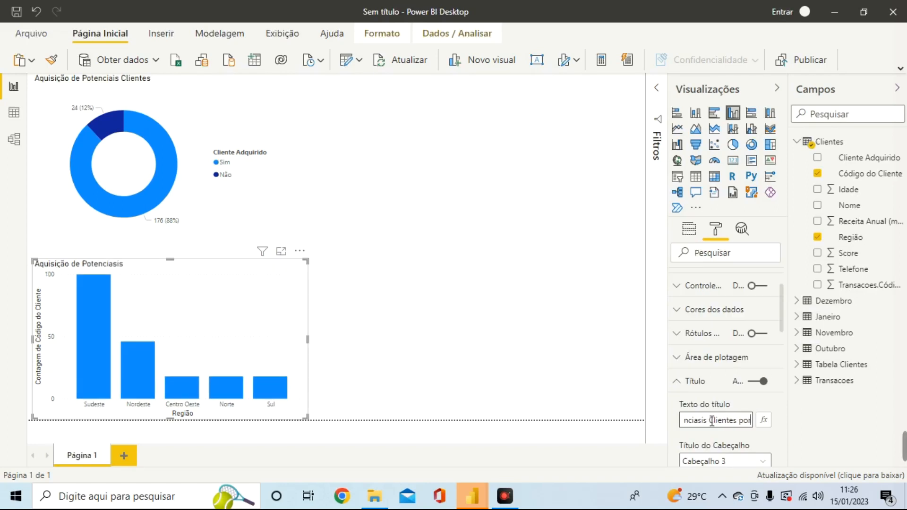
{"action": "type", "text": " Região"}
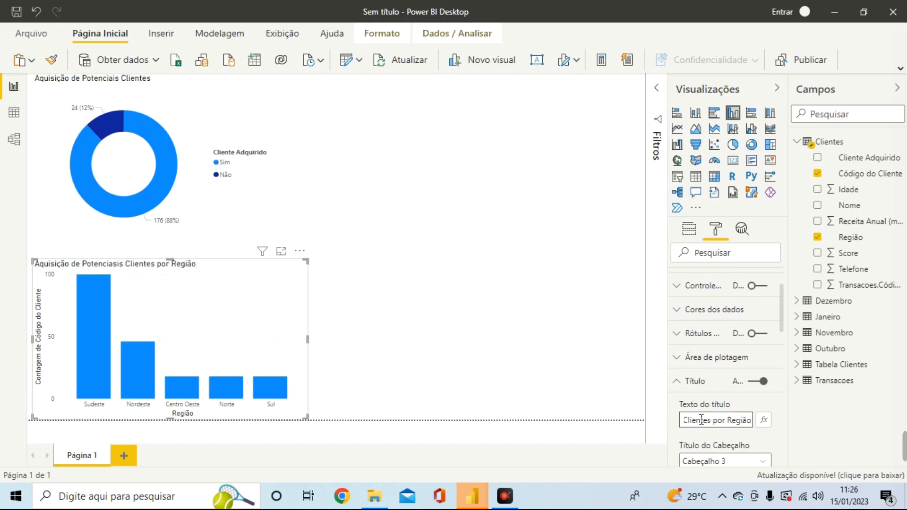
{"action": "left_click", "coordinate": [585, 376]}
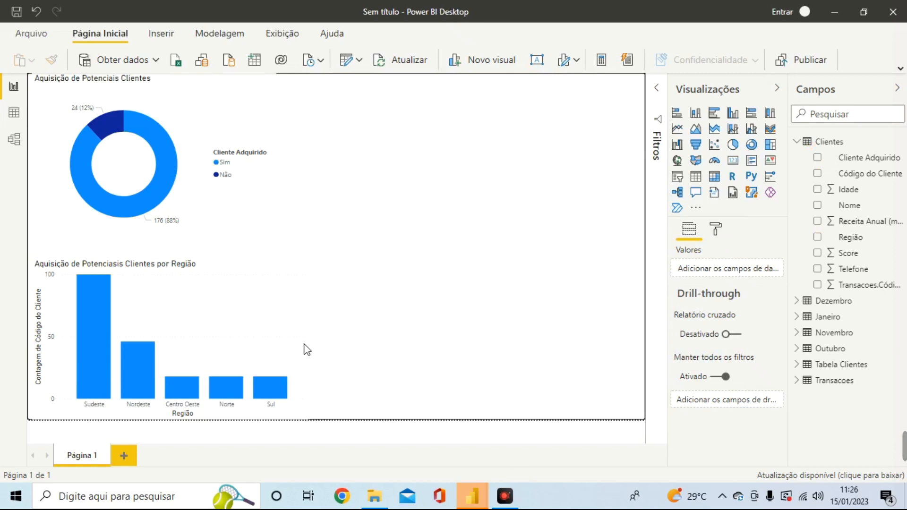
Step: Cross-highlight the regional column chart by the donut's Não slice and by its Sim slice to compare acquisition per region
{"action": "left_click", "coordinate": [227, 291]}
{"action": "left_click", "coordinate": [427, 264]}
{"action": "left_click", "coordinate": [105, 130]}
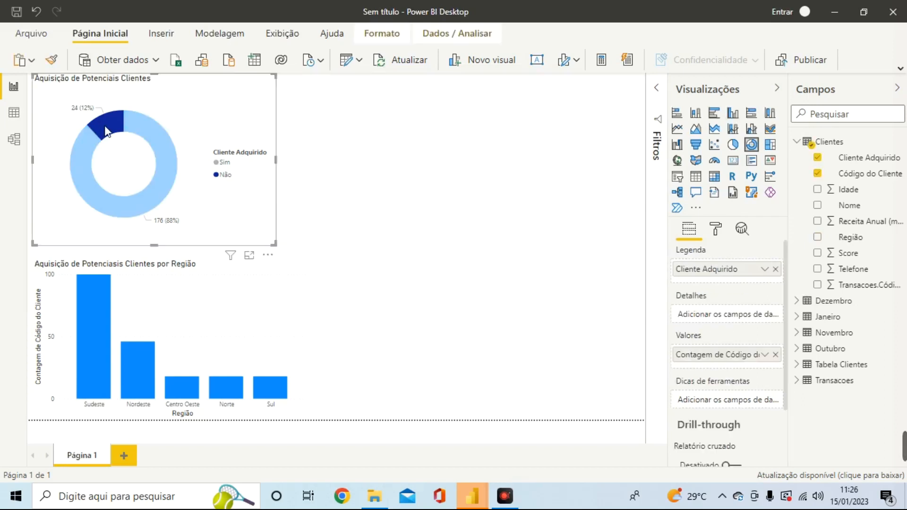
{"action": "mouse_move", "coordinate": [134, 374]}
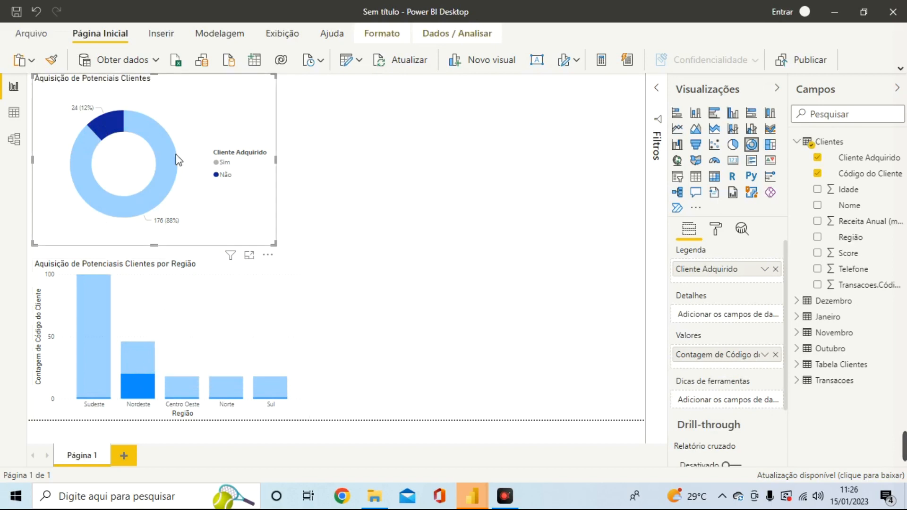
{"action": "left_click", "coordinate": [163, 141]}
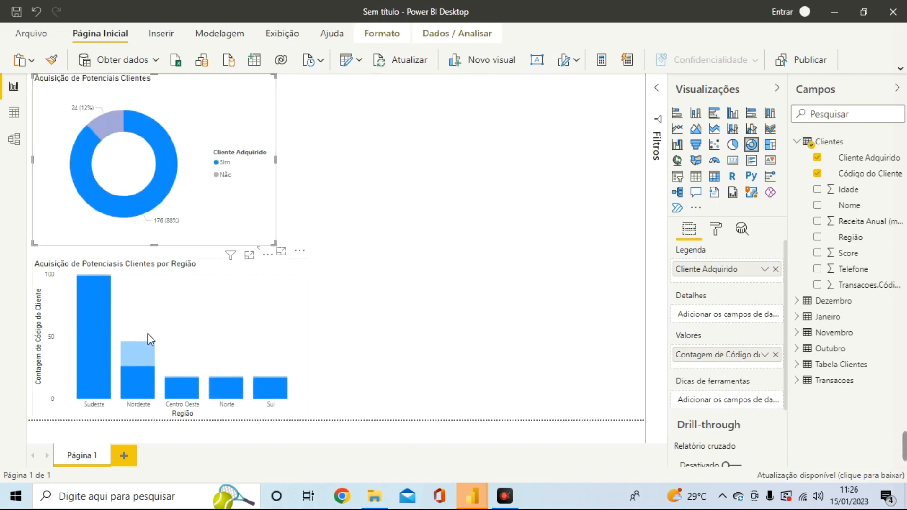
{"action": "left_click", "coordinate": [542, 247]}
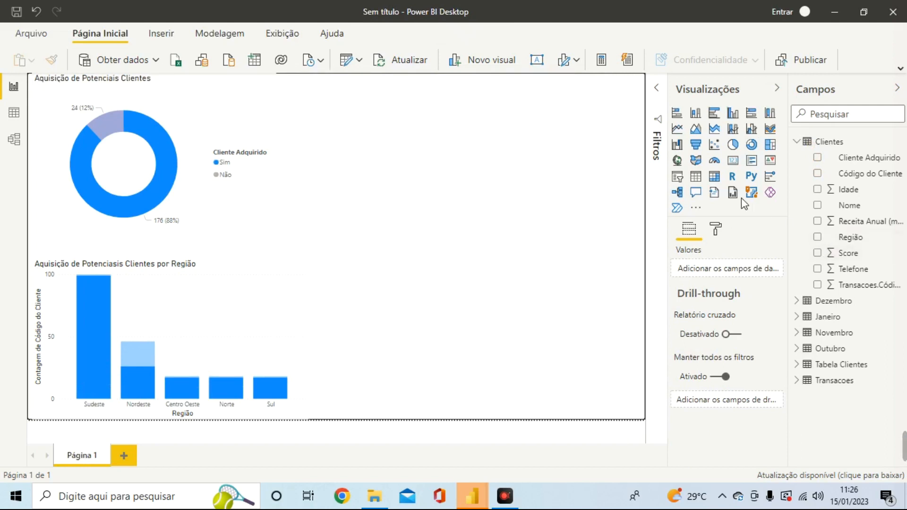
Step: Insert a table at the page's upper right with the Nome and Telefone fields from Clientes, setting Telefone to Não resumir
{"action": "left_click", "coordinate": [696, 178]}
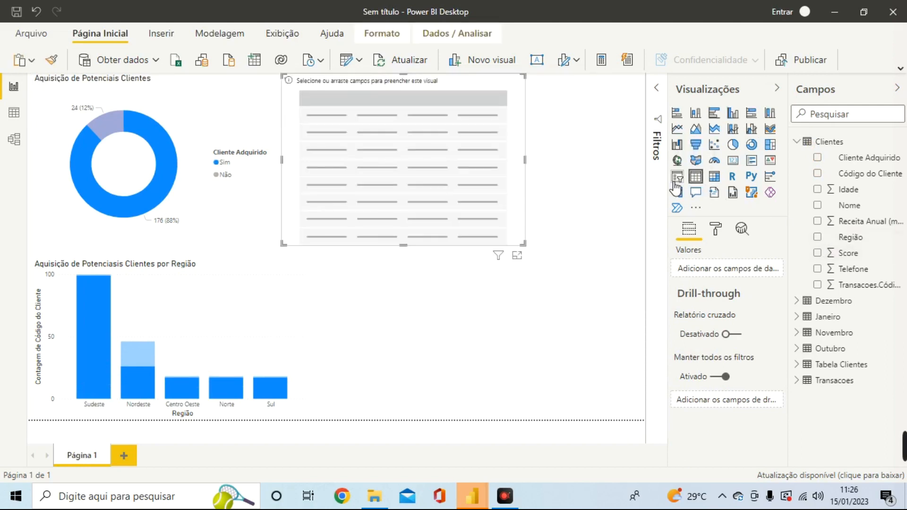
{"action": "left_click_drag", "start_coordinate": [528, 167], "coordinate": [597, 148]}
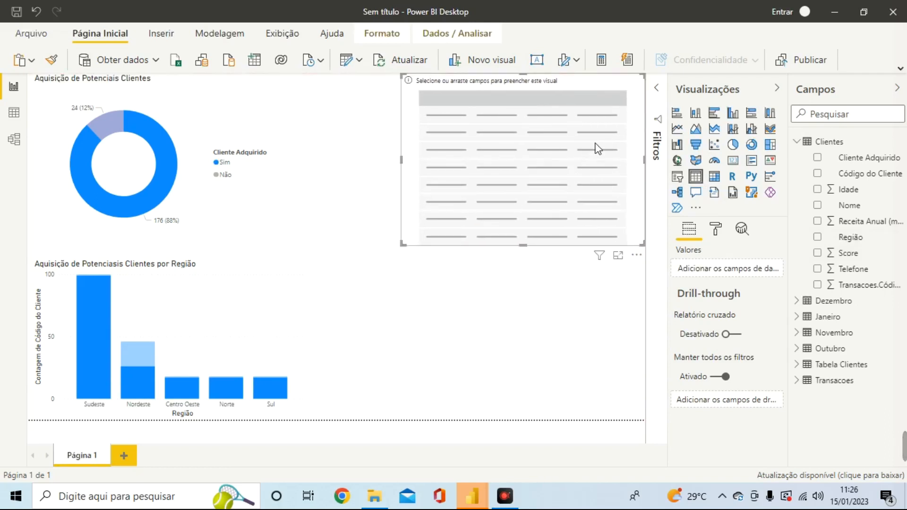
{"action": "left_click", "coordinate": [816, 207]}
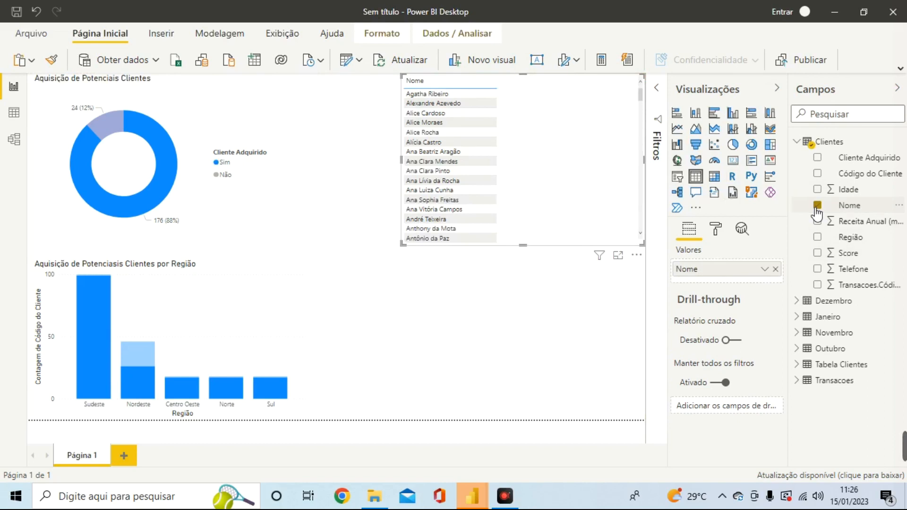
{"action": "left_click", "coordinate": [816, 269]}
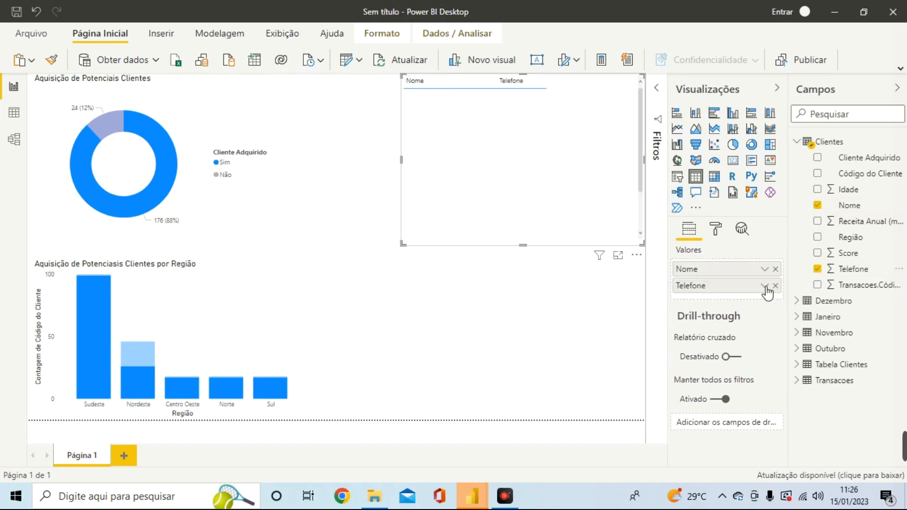
{"action": "left_click", "coordinate": [764, 285]}
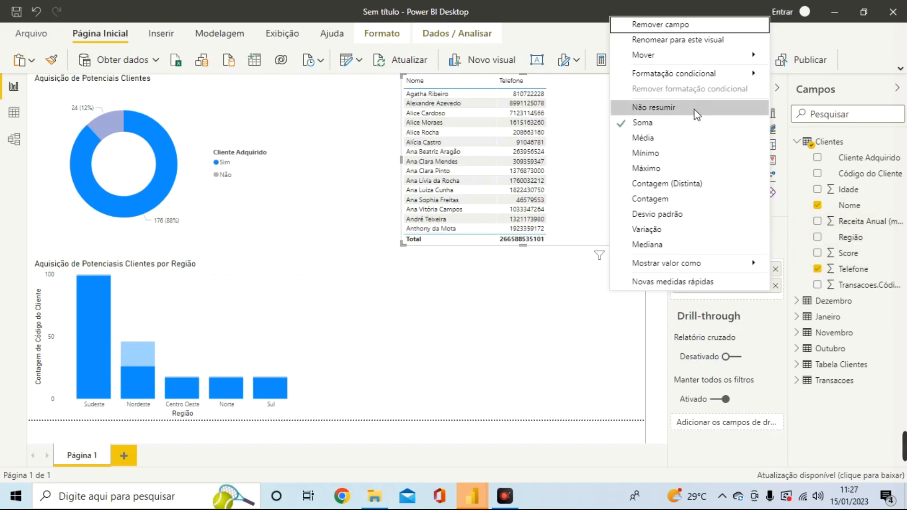
{"action": "left_click", "coordinate": [696, 112]}
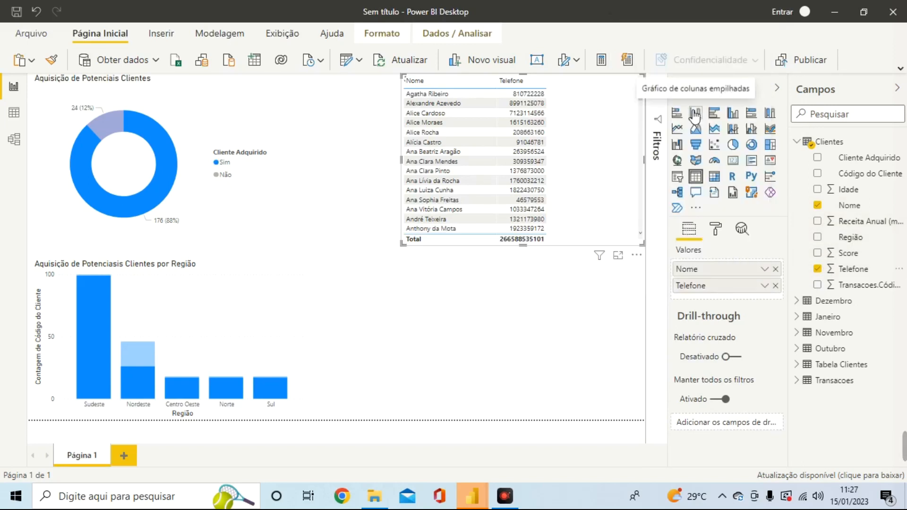
Step: Add Região and Receita Anual (mil R$) to the table, setting Receita Anual to Não resumir
{"action": "left_click_drag", "start_coordinate": [850, 237], "coordinate": [736, 297]}
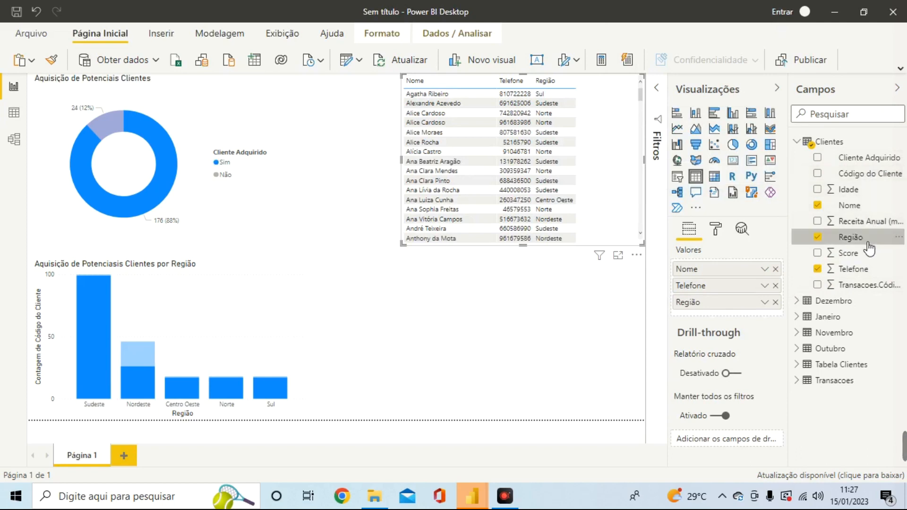
{"action": "left_click_drag", "start_coordinate": [864, 221], "coordinate": [751, 308]}
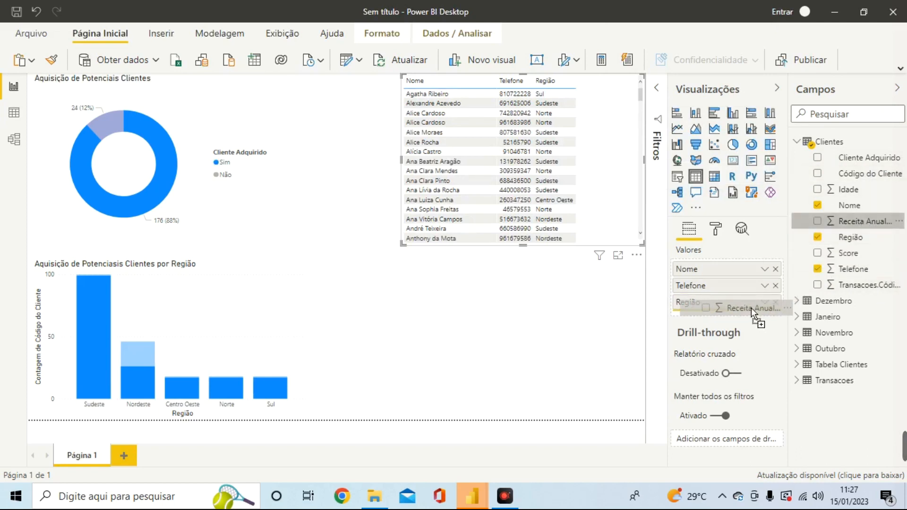
{"action": "left_click_drag", "start_coordinate": [751, 308], "coordinate": [750, 307]}
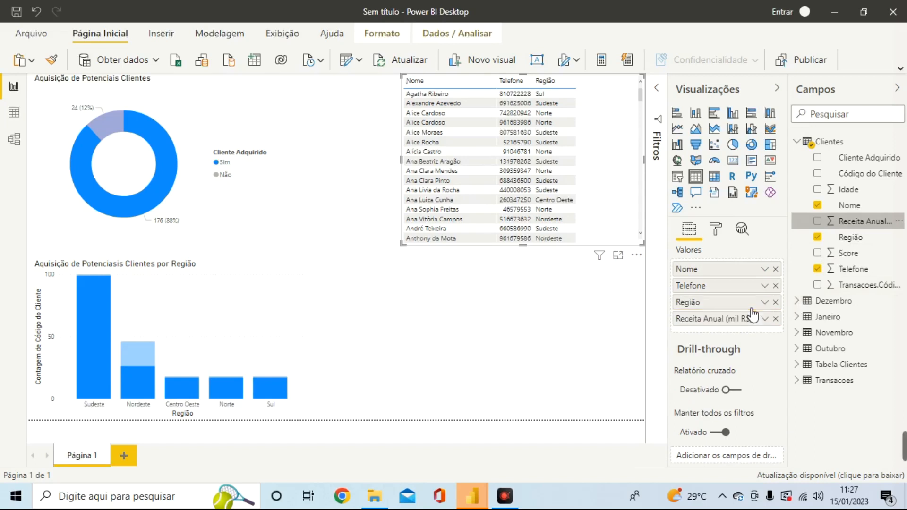
{"action": "left_click", "coordinate": [763, 319]}
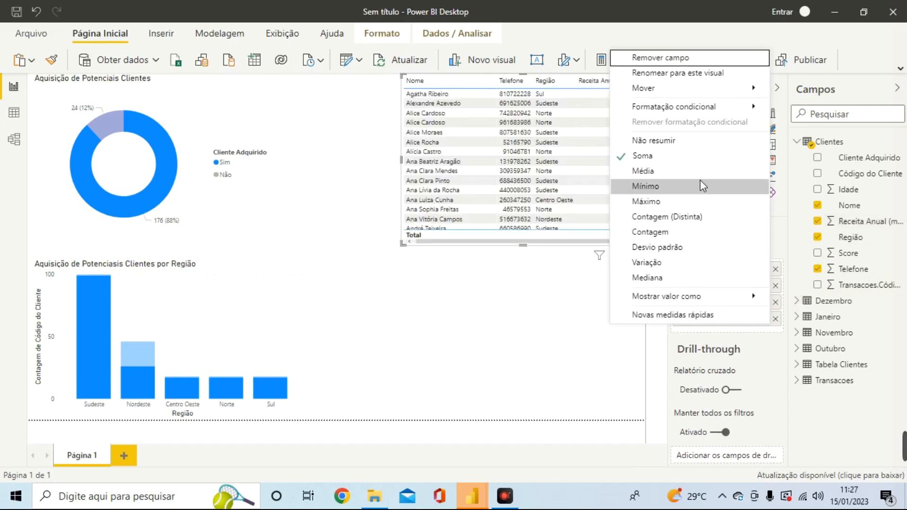
{"action": "left_click", "coordinate": [699, 146]}
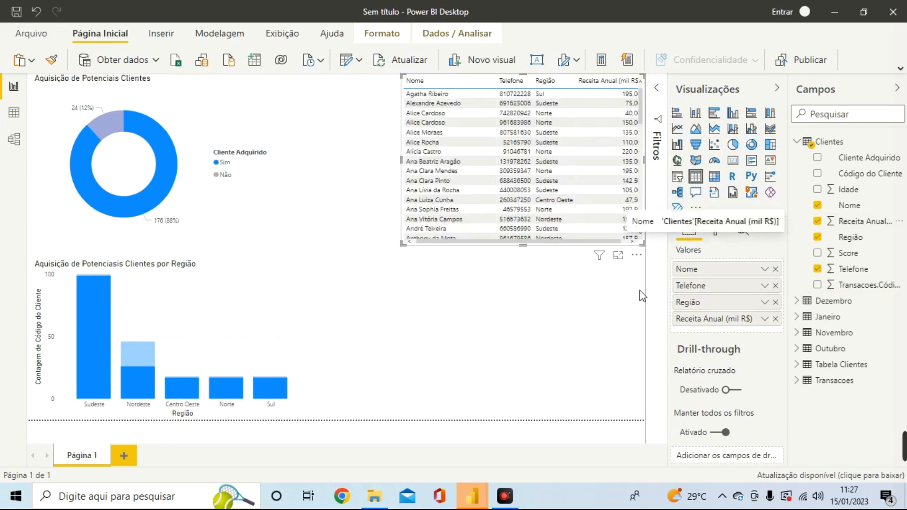
Step: Stretch the customer table to the full page height, widen it to fit its columns, and reduce the column chart's height
{"action": "left_click_drag", "start_coordinate": [522, 245], "coordinate": [512, 417]}
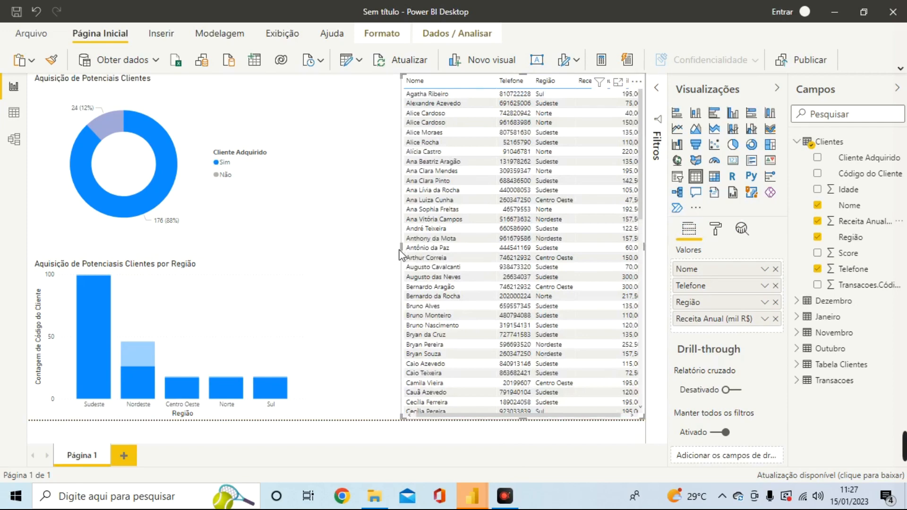
{"action": "left_click_drag", "start_coordinate": [401, 245], "coordinate": [370, 245]}
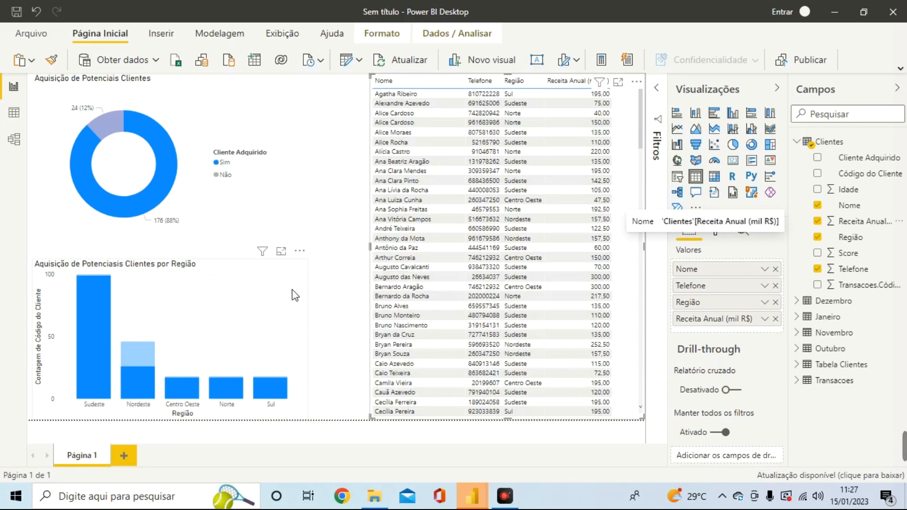
{"action": "left_click", "coordinate": [306, 261]}
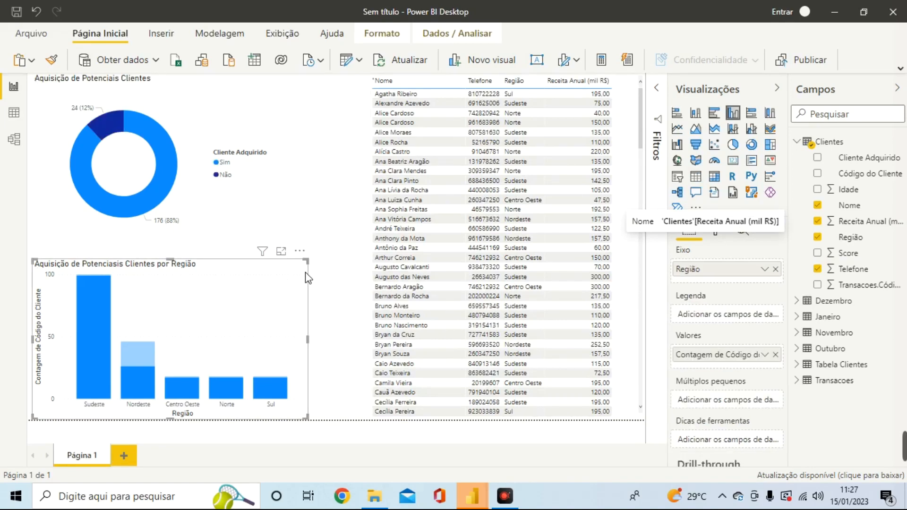
{"action": "left_click_drag", "start_coordinate": [309, 257], "coordinate": [303, 282]}
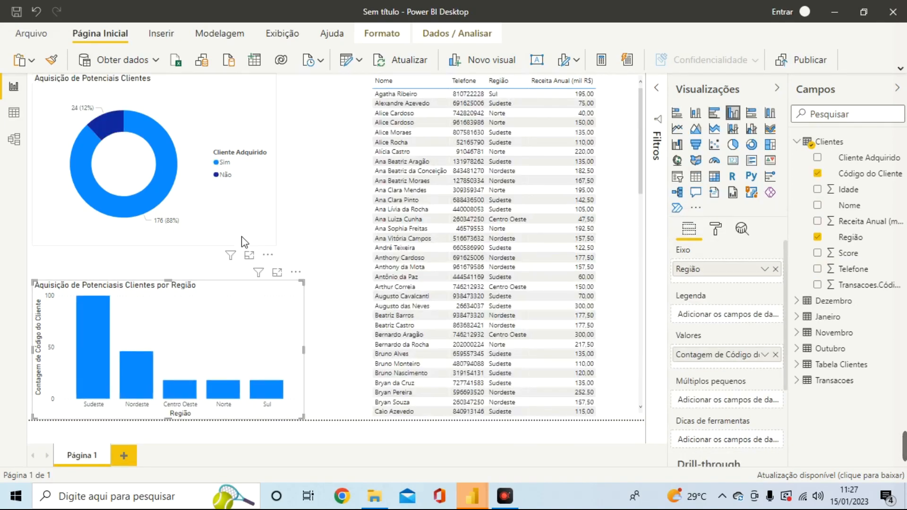
Step: Narrow the customer table against the page's right edge and shrink the donut chart
{"action": "left_click", "coordinate": [282, 242]}
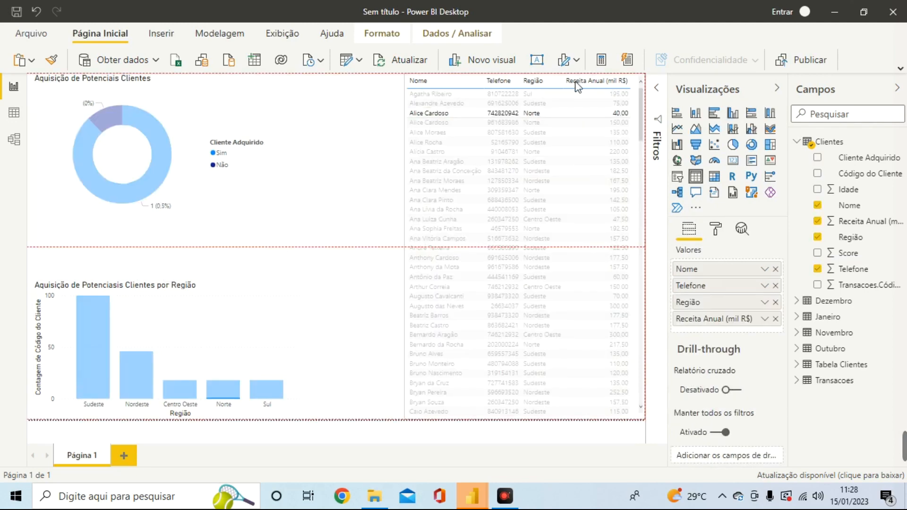
{"action": "left_click_drag", "start_coordinate": [576, 83], "coordinate": [576, 84]}
{"action": "left_click", "coordinate": [334, 169]}
{"action": "left_click", "coordinate": [207, 198]}
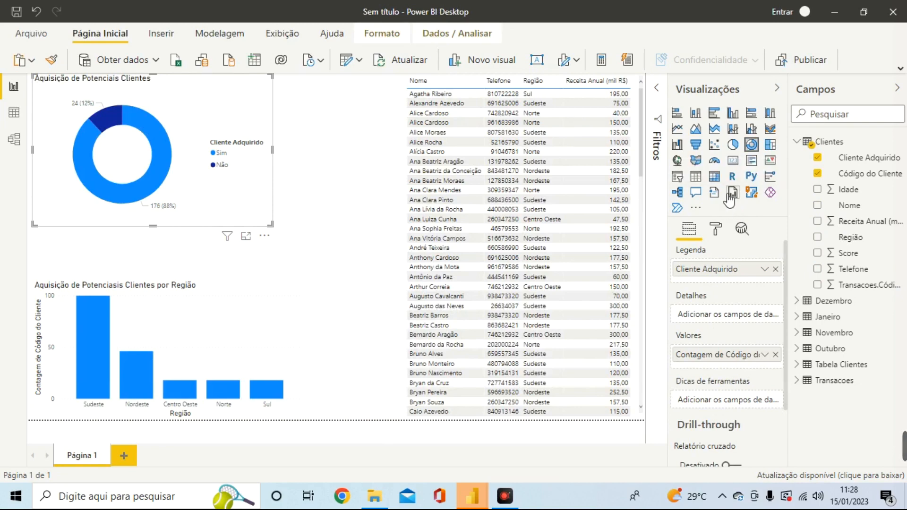
Step: Insert a slicer for Receita Anual (mil R$), shorten it and place it between the donut and column charts
{"action": "left_click", "coordinate": [676, 179]}
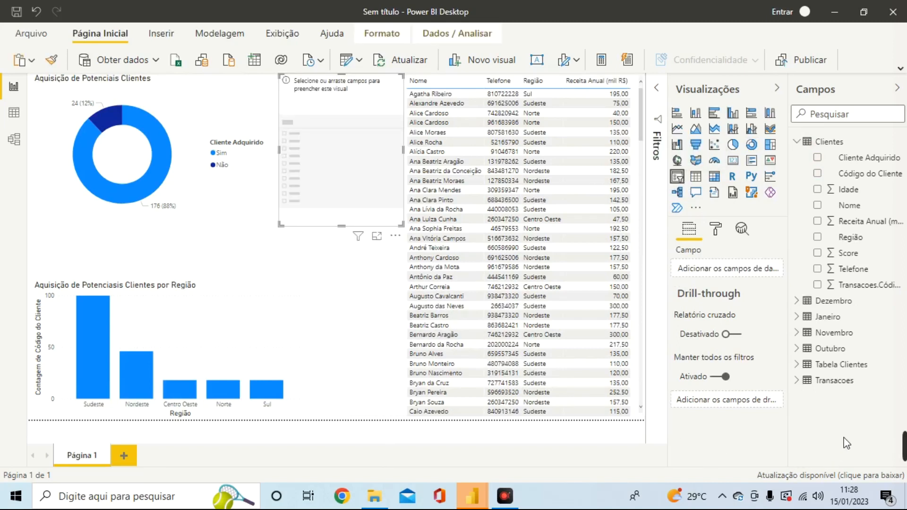
{"action": "left_click", "coordinate": [817, 221]}
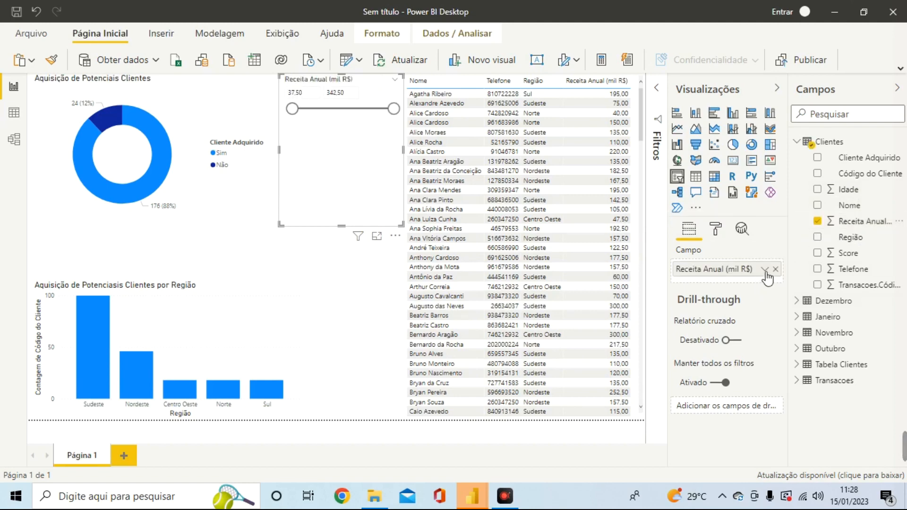
{"action": "left_click", "coordinate": [764, 269]}
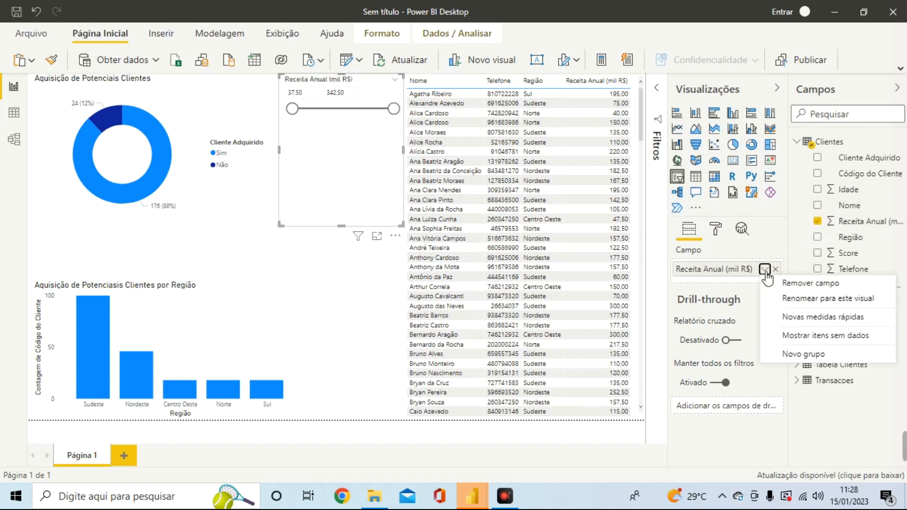
{"action": "left_click", "coordinate": [713, 285]}
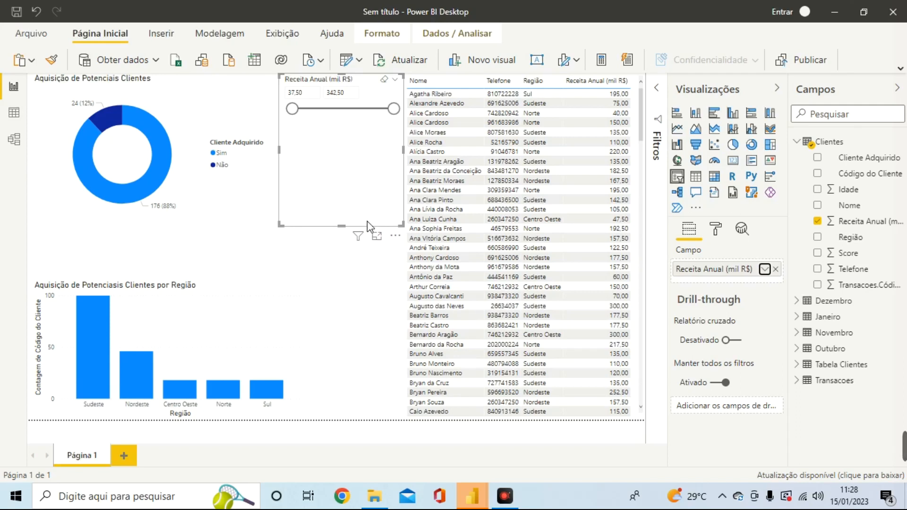
{"action": "left_click_drag", "start_coordinate": [341, 225], "coordinate": [306, 265]}
Step: Lower the top edge of the regional column chart to leave more room beneath the slicer
{"action": "left_click", "coordinate": [201, 284]}
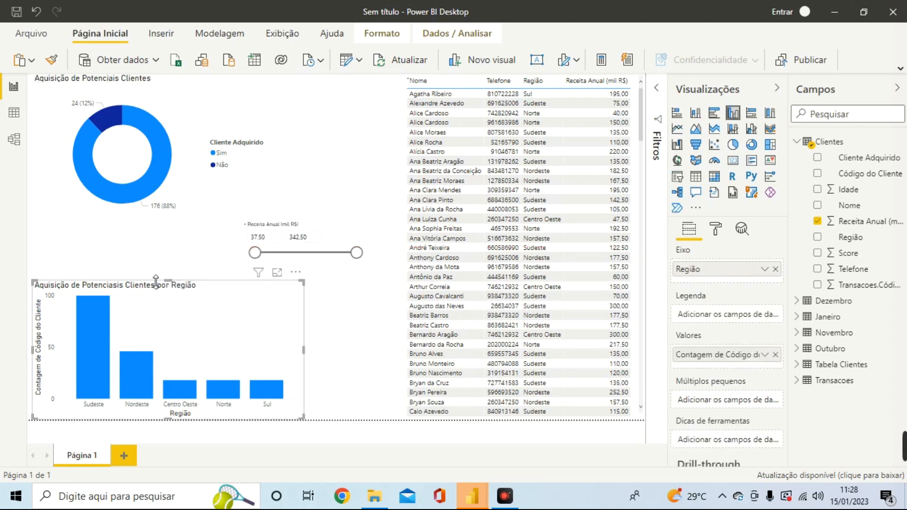
{"action": "left_click_drag", "start_coordinate": [169, 278], "coordinate": [167, 290]}
{"action": "left_click", "coordinate": [347, 326]}
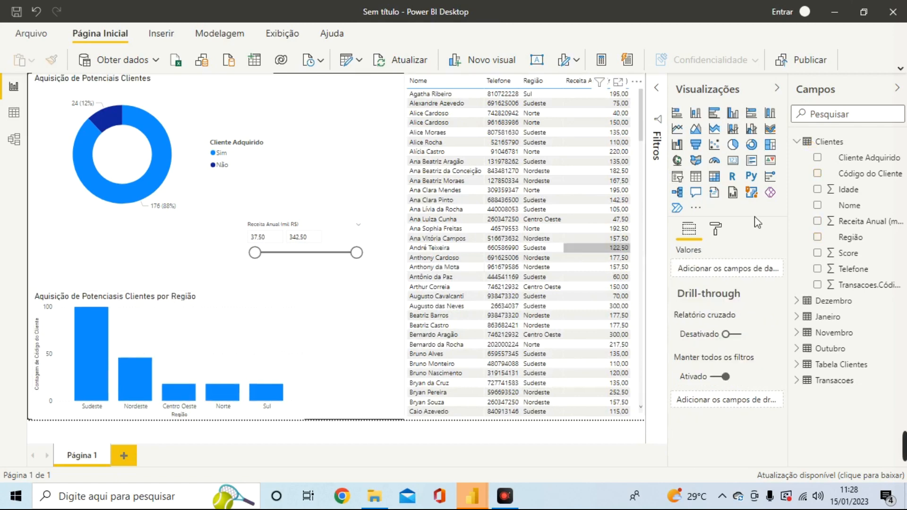
Step: Add a Região slicer beside the revenue slicer, between the two charts, and filter the report to Nordeste
{"action": "left_click", "coordinate": [678, 180]}
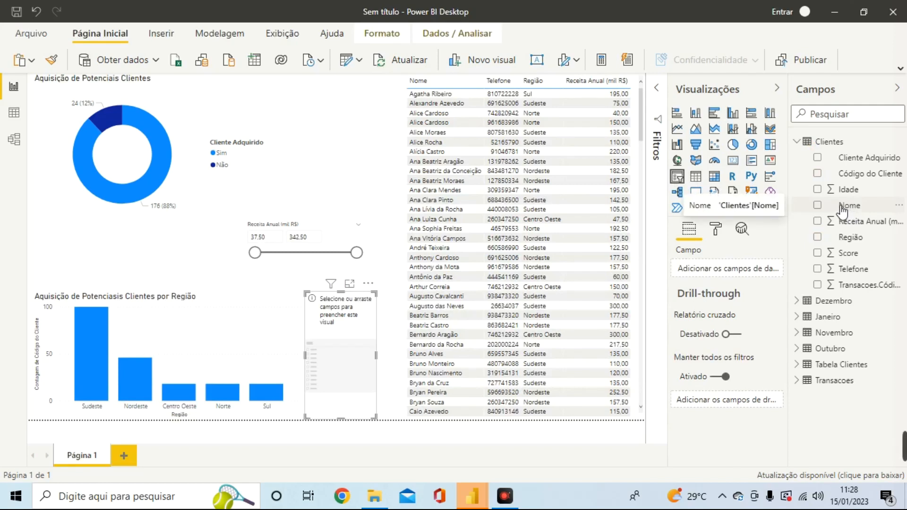
{"action": "left_click_drag", "start_coordinate": [824, 239], "coordinate": [40, 240]}
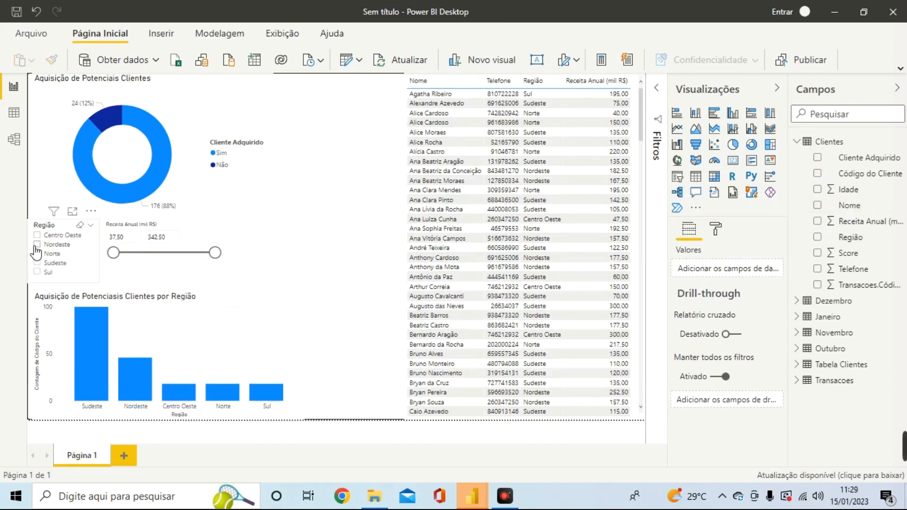
{"action": "left_click", "coordinate": [36, 245]}
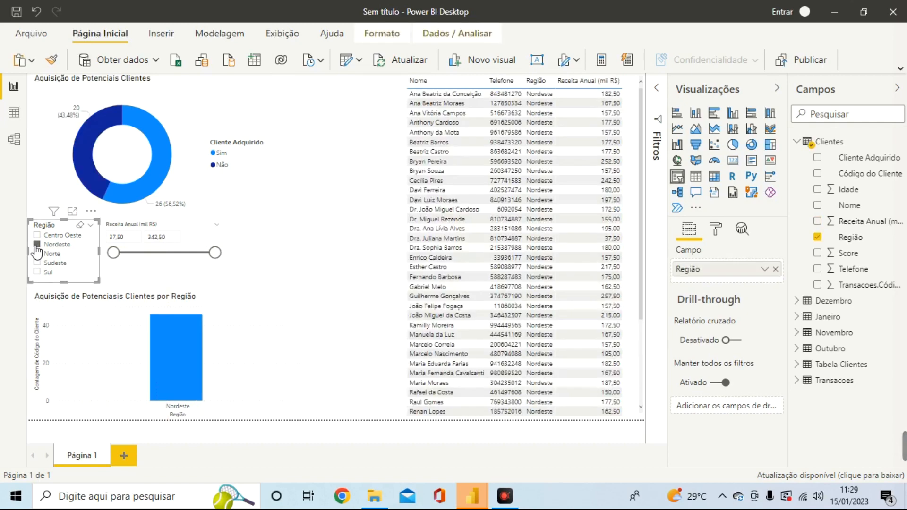
{"action": "mouse_move", "coordinate": [87, 115]}
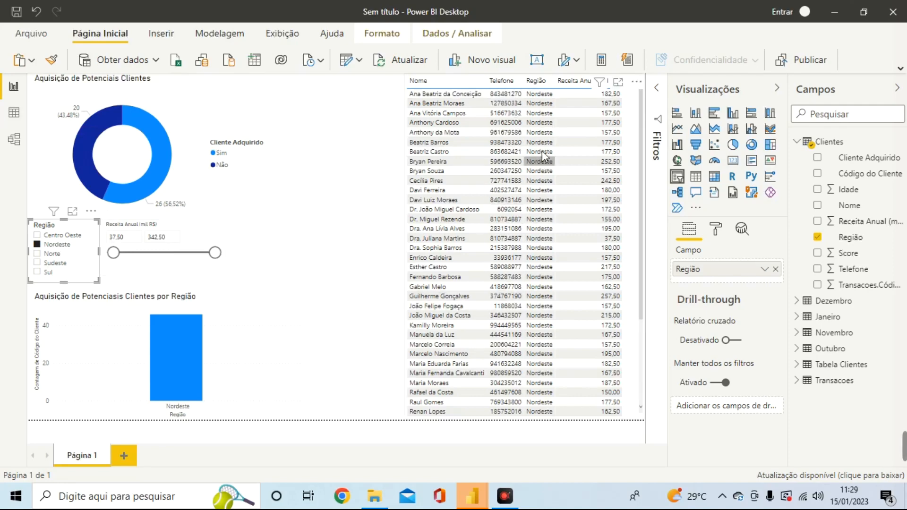
Step: Test the Receita Anual (mil R$) slicer with a minimum of about 159 and a maximum of about 197, restoring the full range each time
{"action": "left_click_drag", "start_coordinate": [113, 252], "coordinate": [154, 255]}
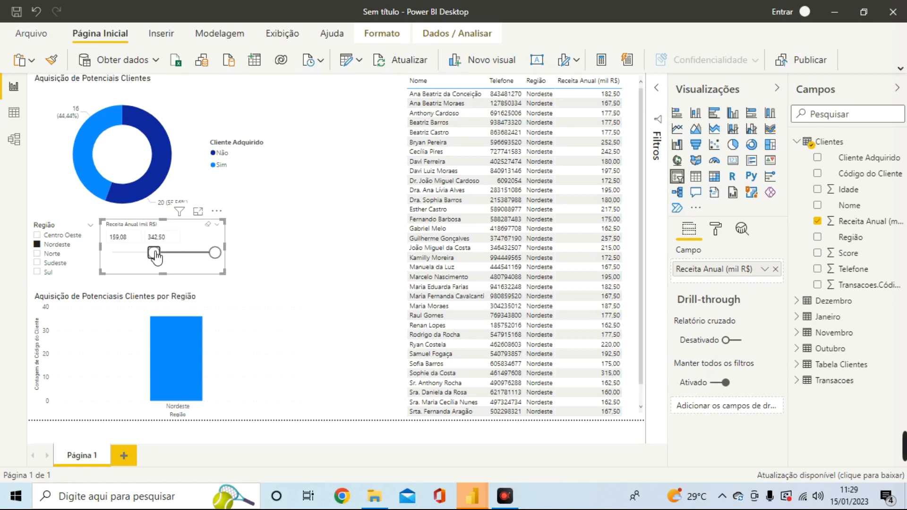
{"action": "left_click_drag", "start_coordinate": [156, 258], "coordinate": [104, 256]}
{"action": "left_click", "coordinate": [215, 252]}
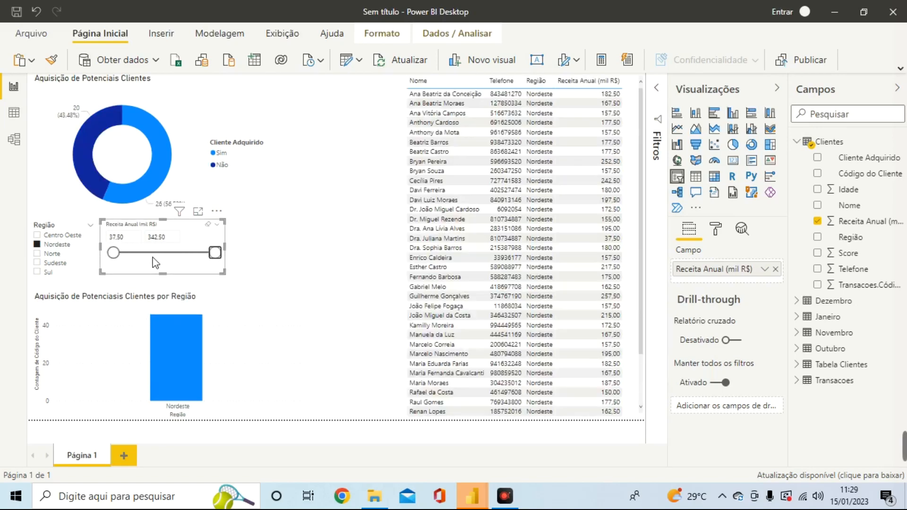
{"action": "left_click_drag", "start_coordinate": [213, 253], "coordinate": [168, 256]}
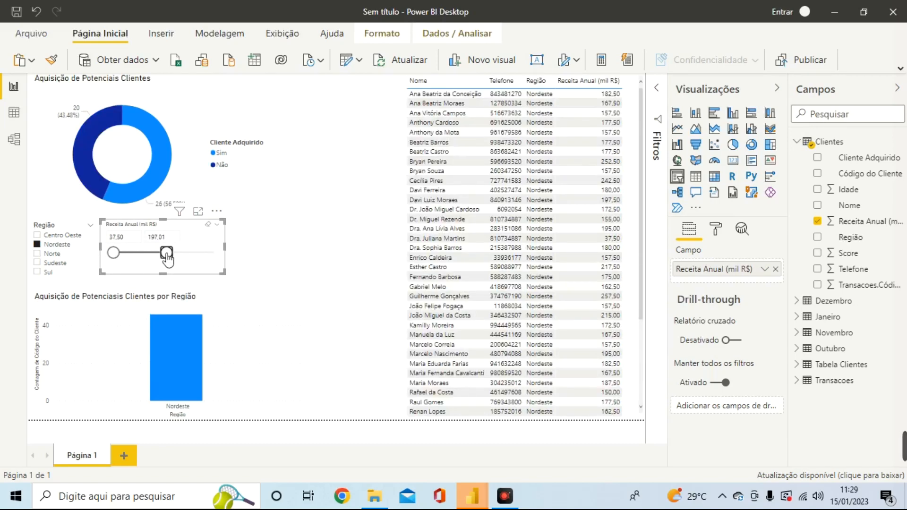
{"action": "left_click_drag", "start_coordinate": [167, 257], "coordinate": [236, 256]}
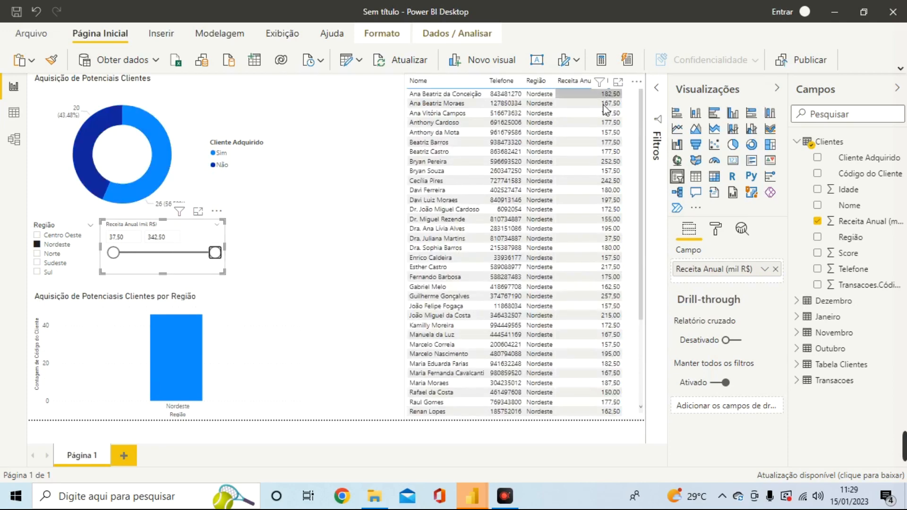
{"action": "left_click", "coordinate": [311, 231]}
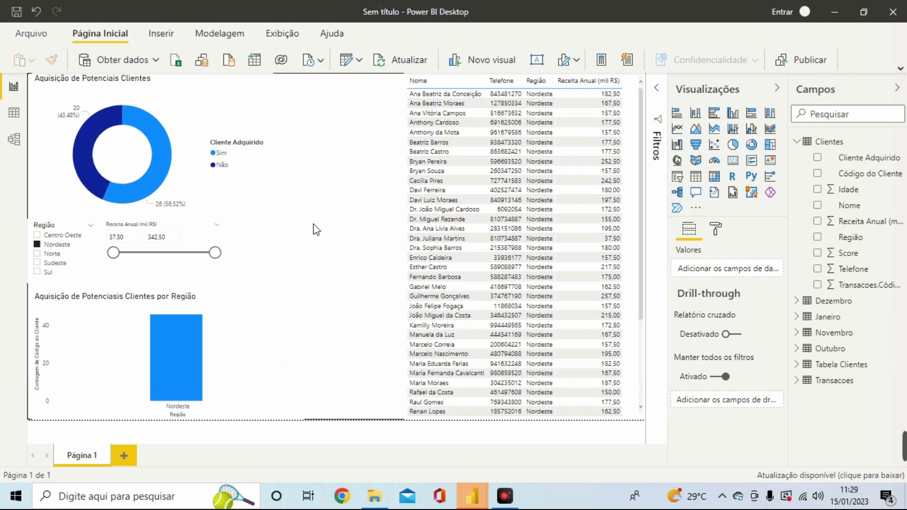
{"action": "mouse_move", "coordinate": [904, 446]}
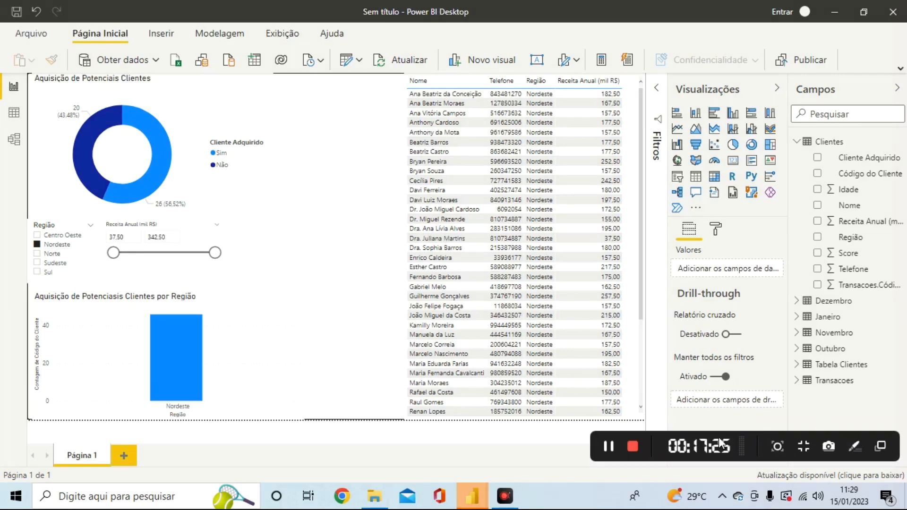